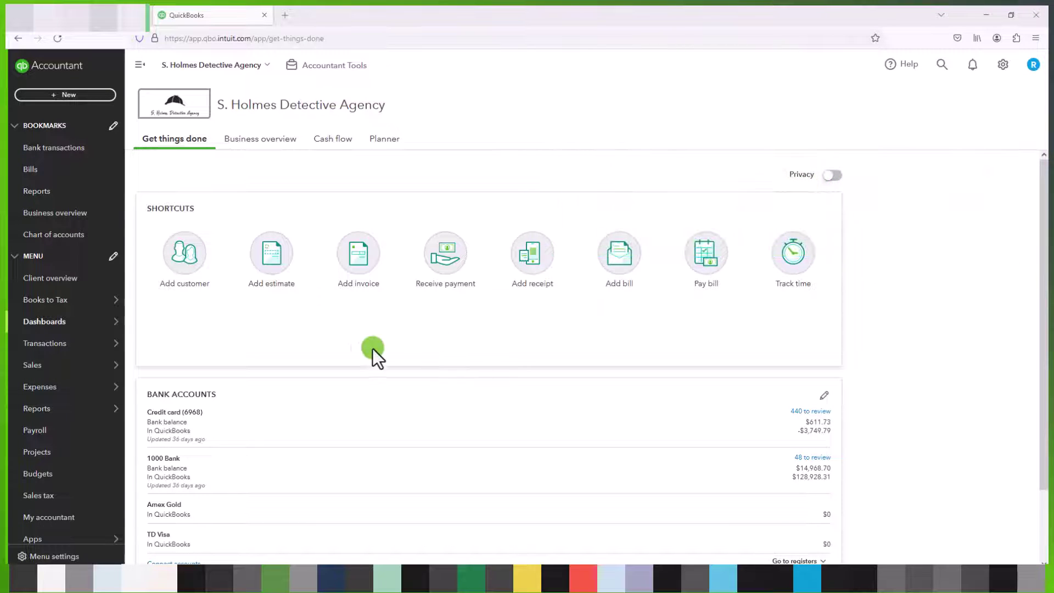
# Step: Open the Chart of accounts, look through the account list, then bring up the Home Office Template workbook
pyautogui.moveTo(77, 365)
pyautogui.moveTo(69, 346)
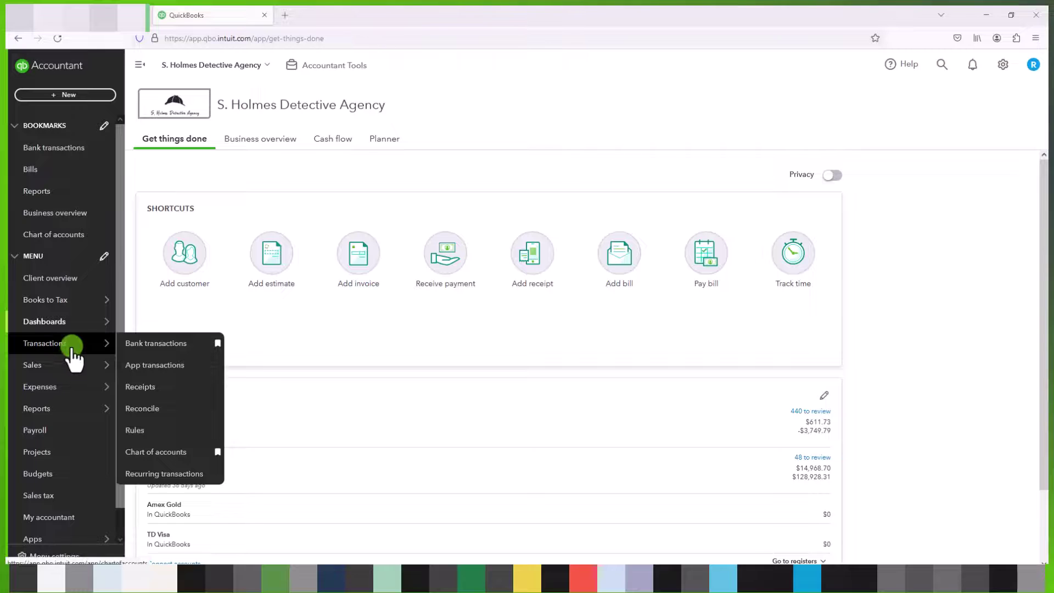
pyautogui.click(158, 456)
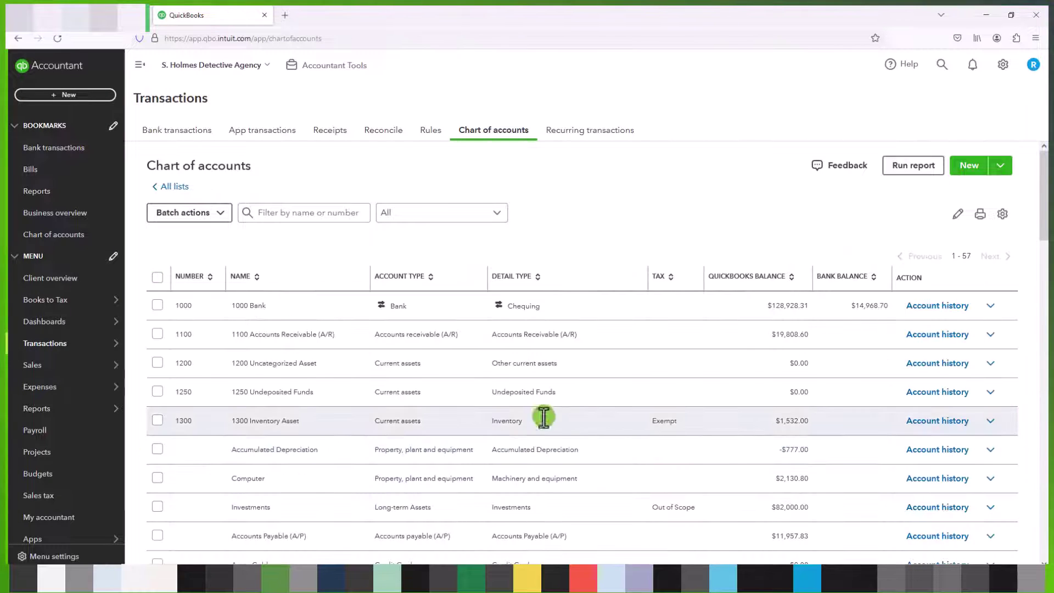
pyautogui.scroll(-15, 722, 457)
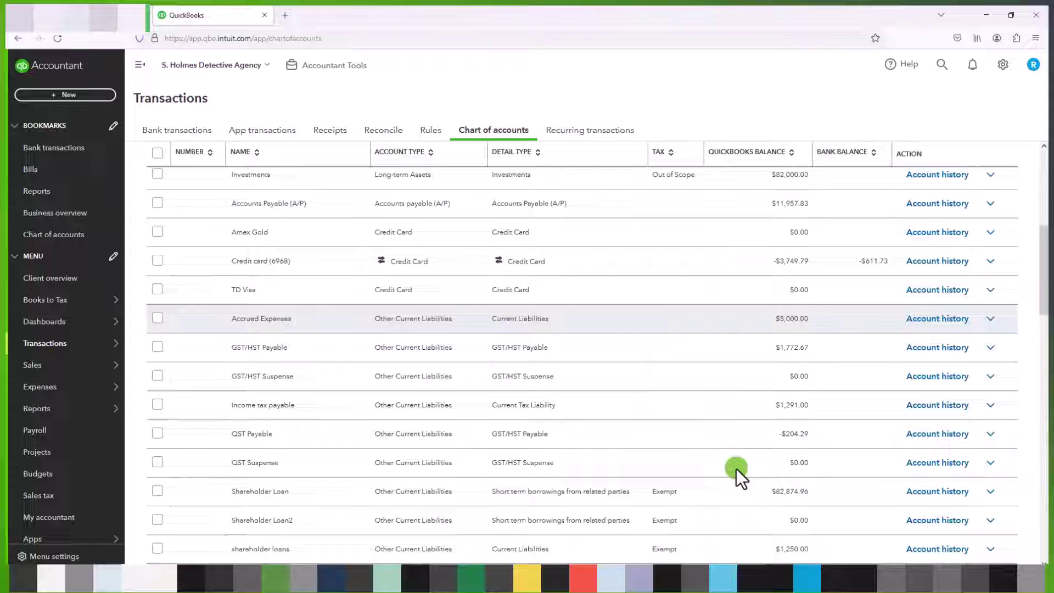
pyautogui.scroll(-15, 736, 468)
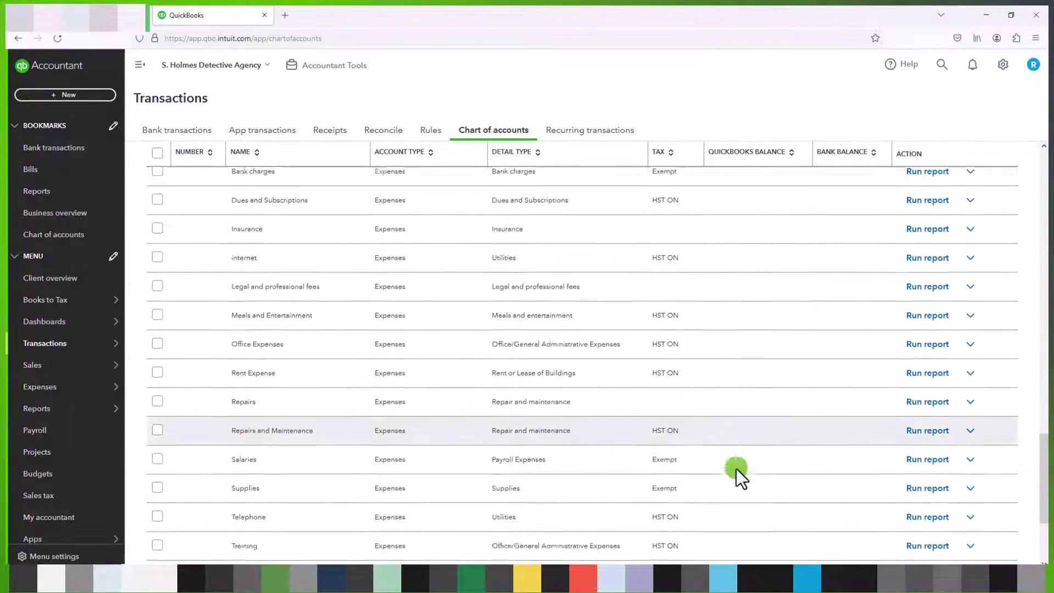
pyautogui.scroll(13, 736, 469)
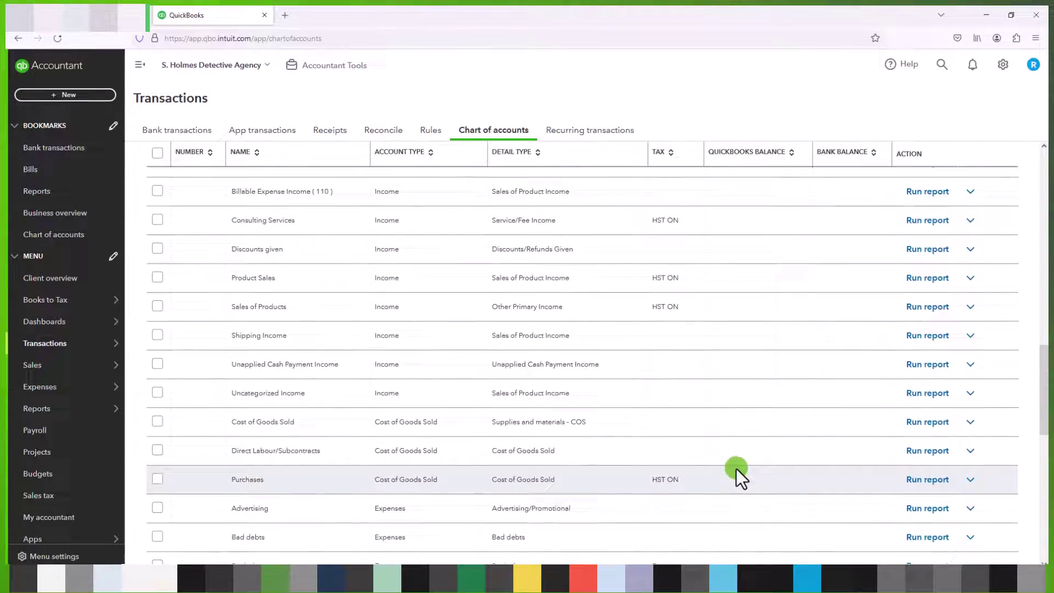
pyautogui.scroll(4, 736, 468)
pyautogui.hotkey('alt', 'Tab')
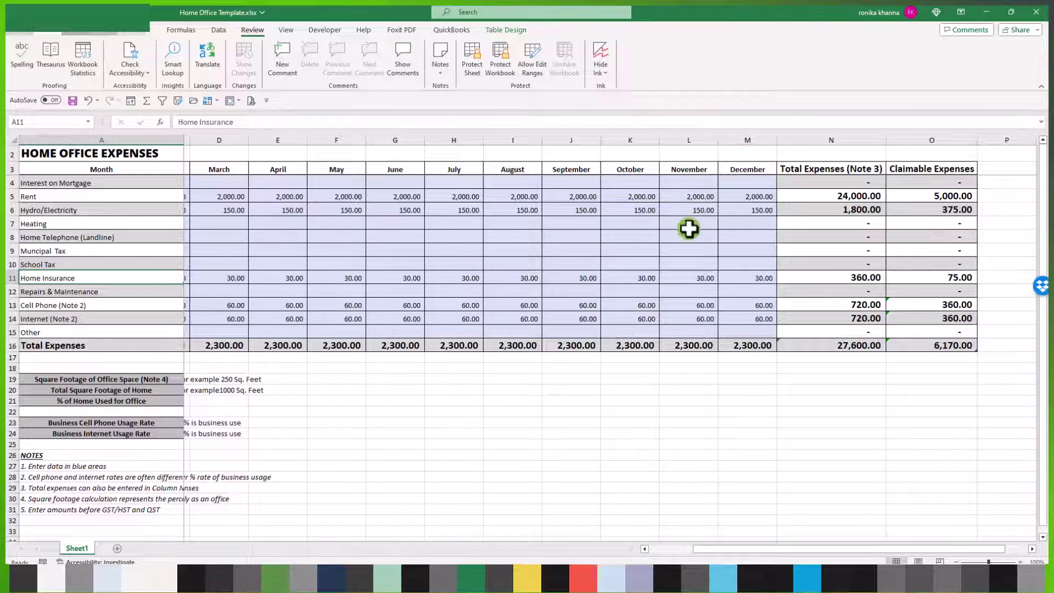
# Step: Review the Rent, Hydro/Electricity, Home Insurance, Cell Phone and Internet expense lines
pyautogui.click(106, 196)
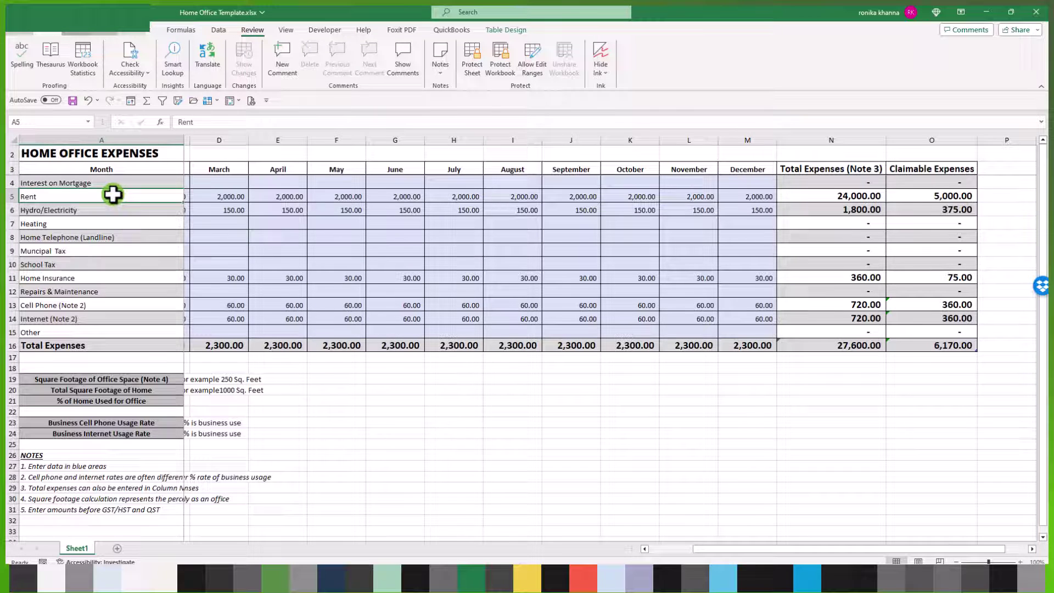
pyautogui.click(106, 212)
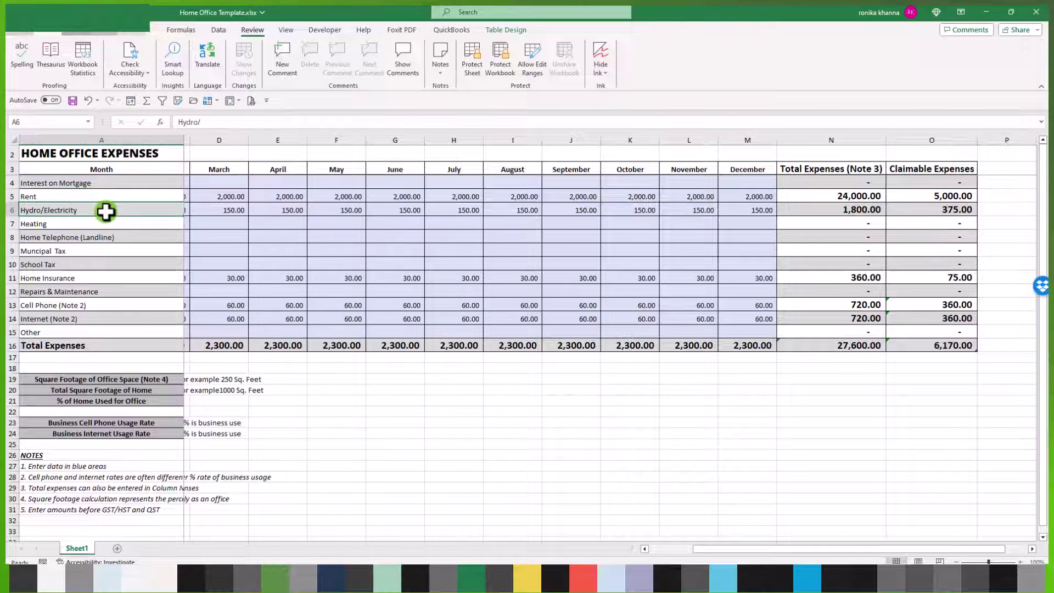
pyautogui.click(69, 278)
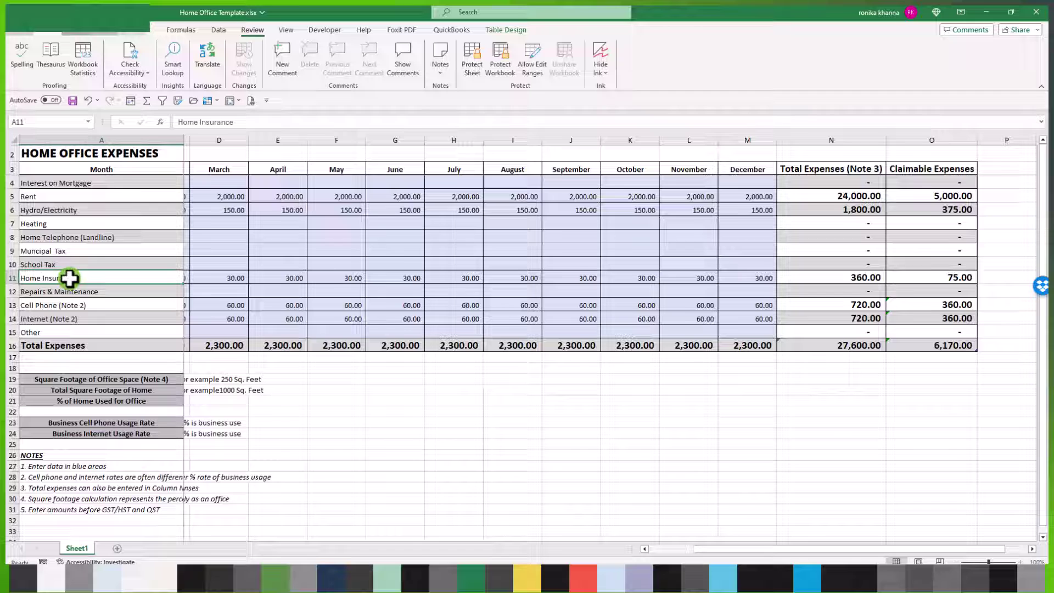
pyautogui.click(70, 305)
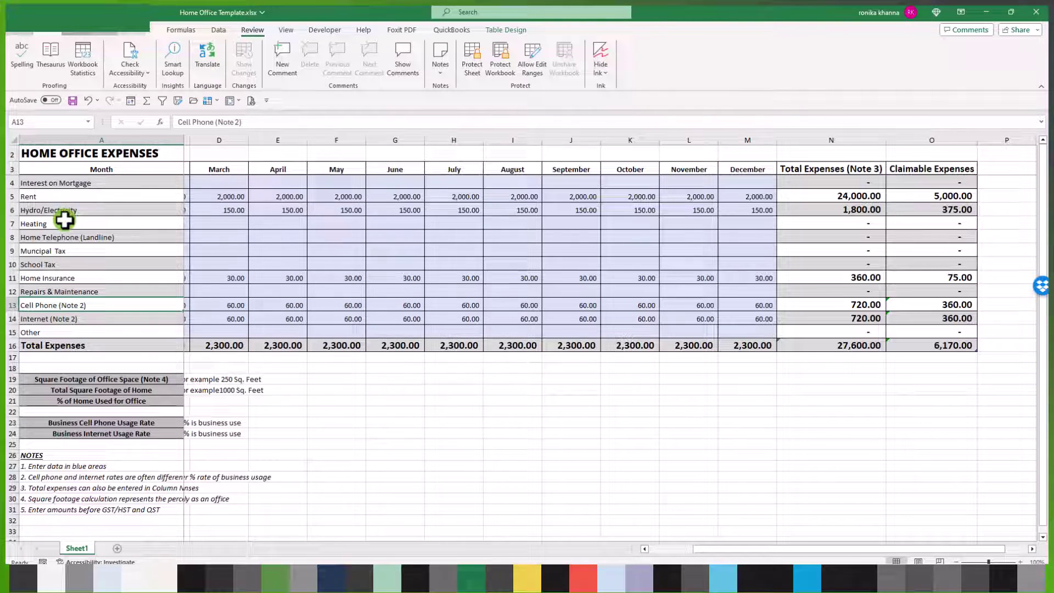
pyautogui.click(66, 195)
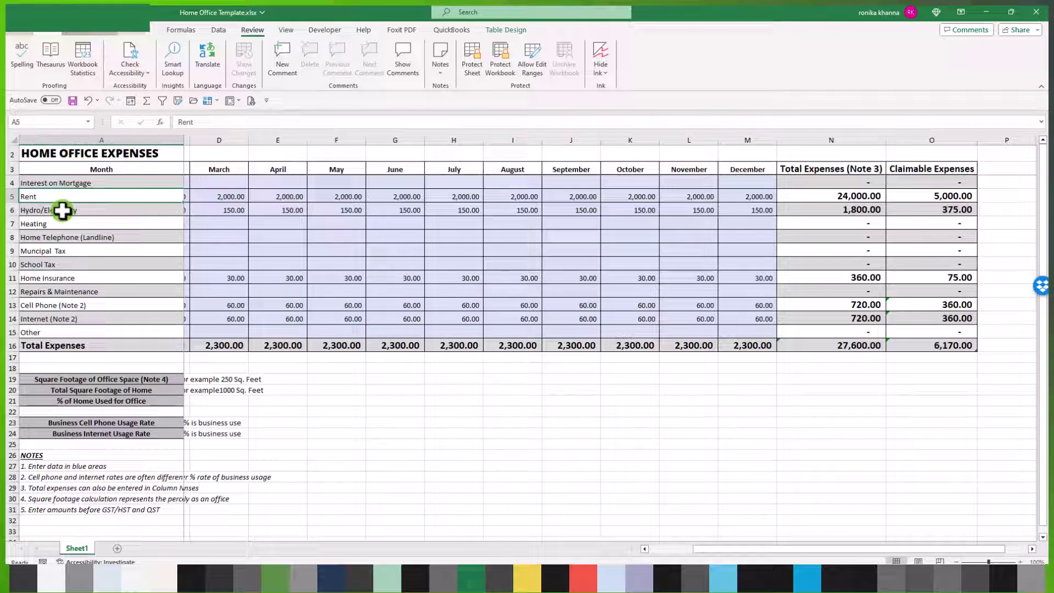
pyautogui.click(62, 211)
pyautogui.click(63, 278)
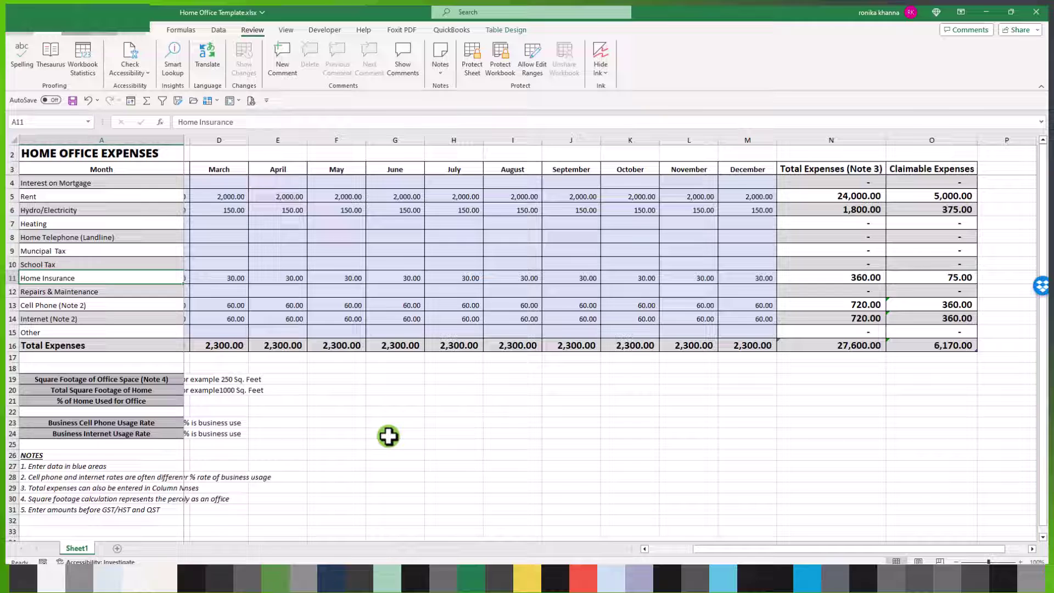
pyautogui.click(52, 305)
pyautogui.click(52, 321)
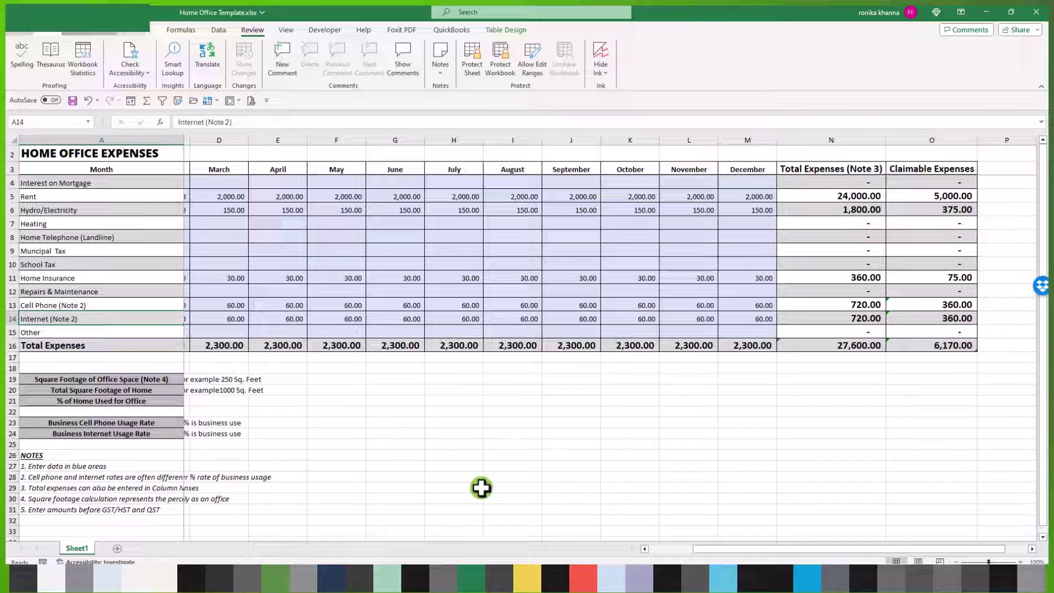
# Step: Check the 250 of 1200 sq ft office share (20.83%) and 50% phone and internet usage
pyautogui.moveTo(746, 548); pyautogui.dragTo(689, 548)
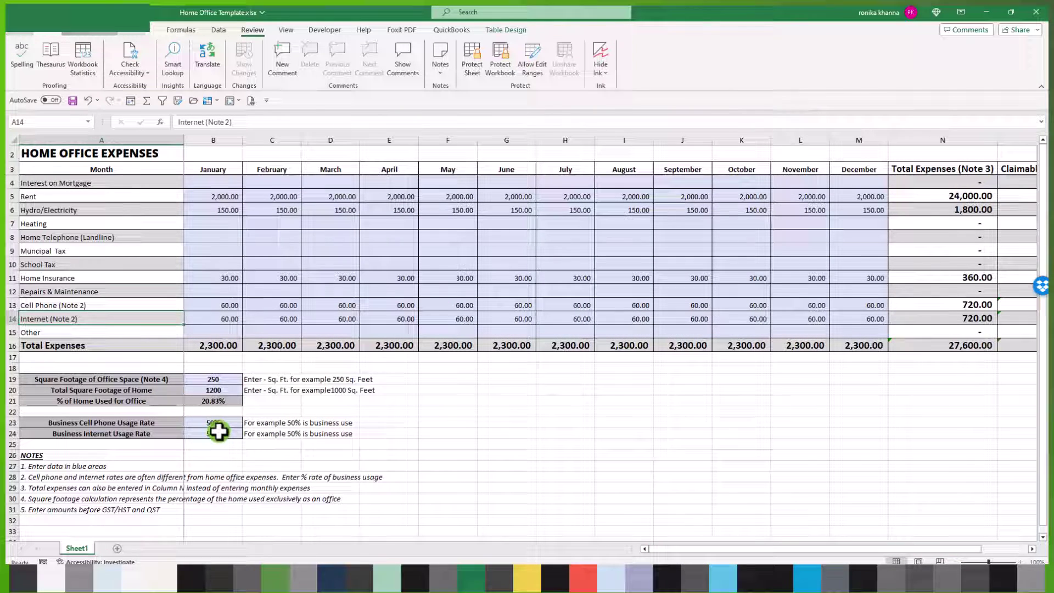
pyautogui.click(211, 401)
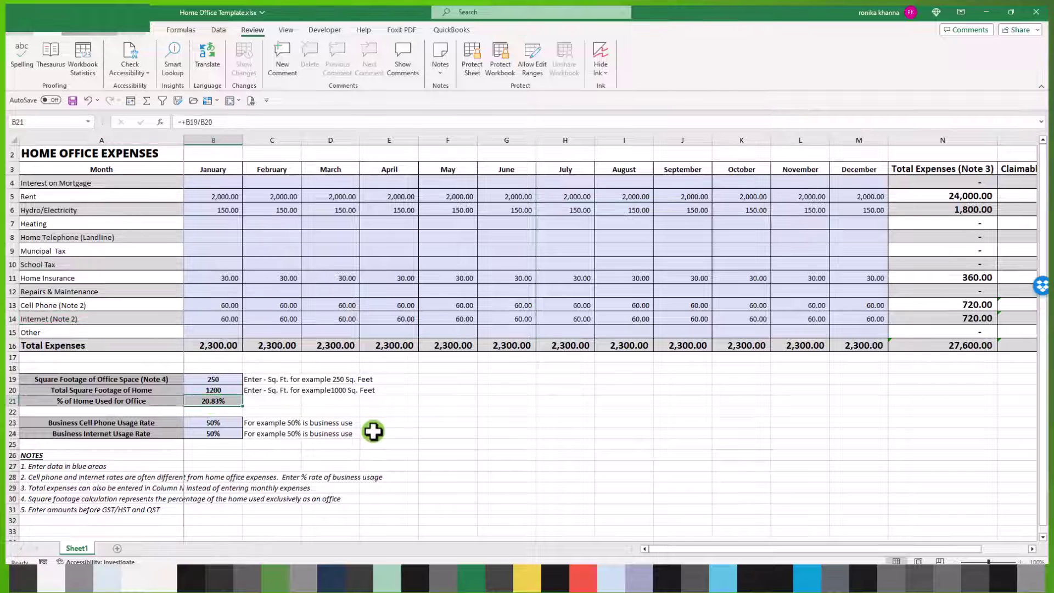
pyautogui.click(219, 379)
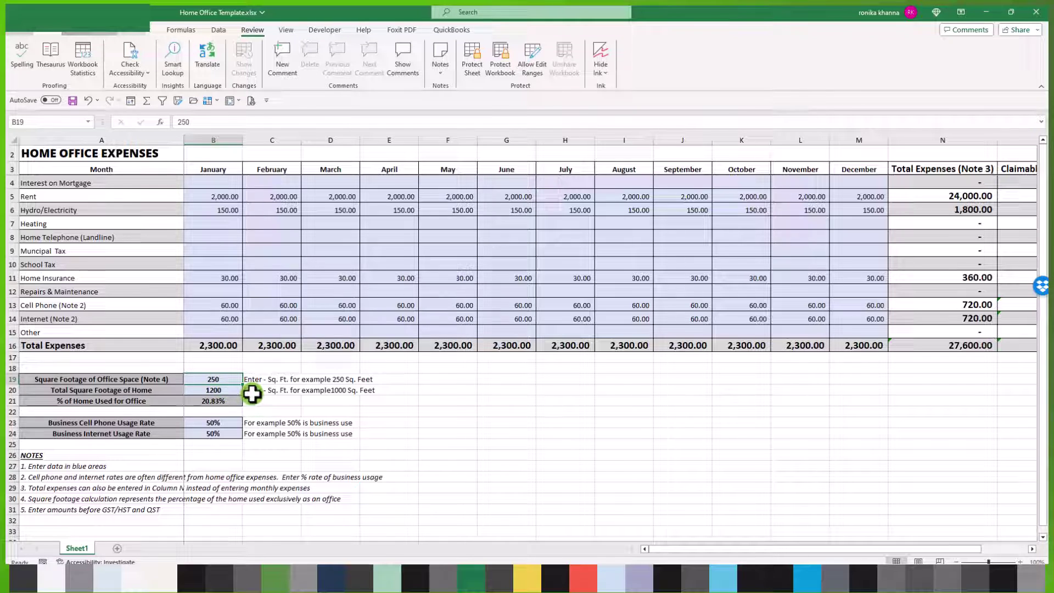
pyautogui.click(217, 390)
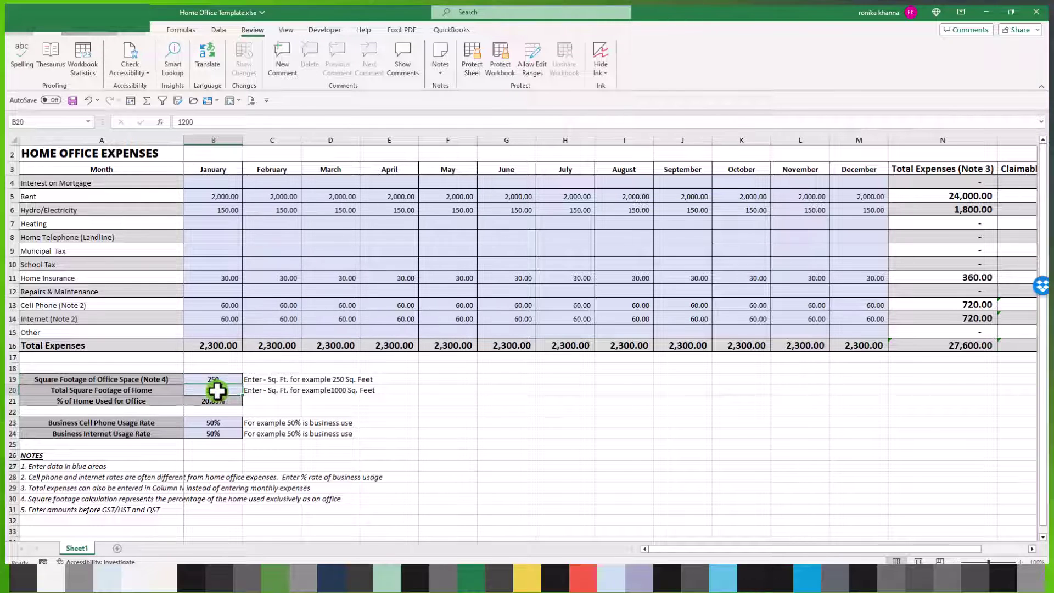
pyautogui.click(214, 402)
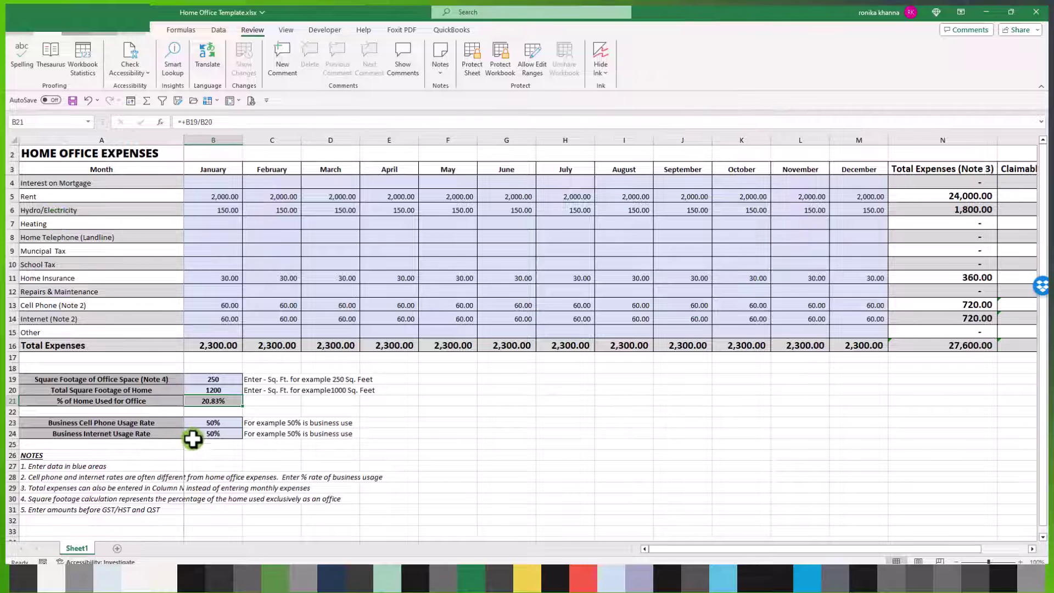
pyautogui.click(212, 426)
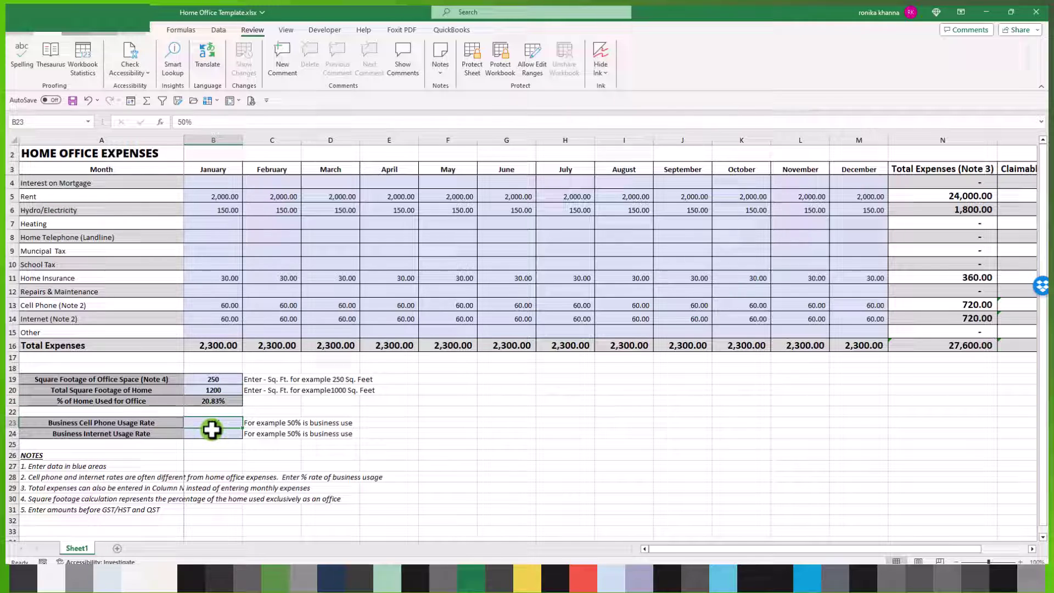
pyautogui.click(212, 432)
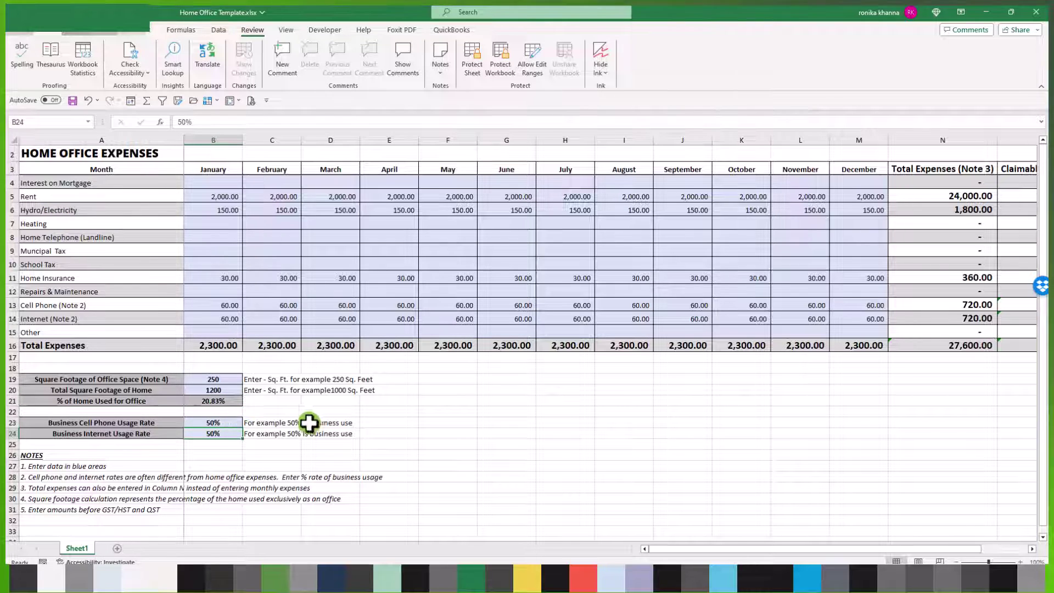
pyautogui.moveTo(713, 548); pyautogui.dragTo(858, 548)
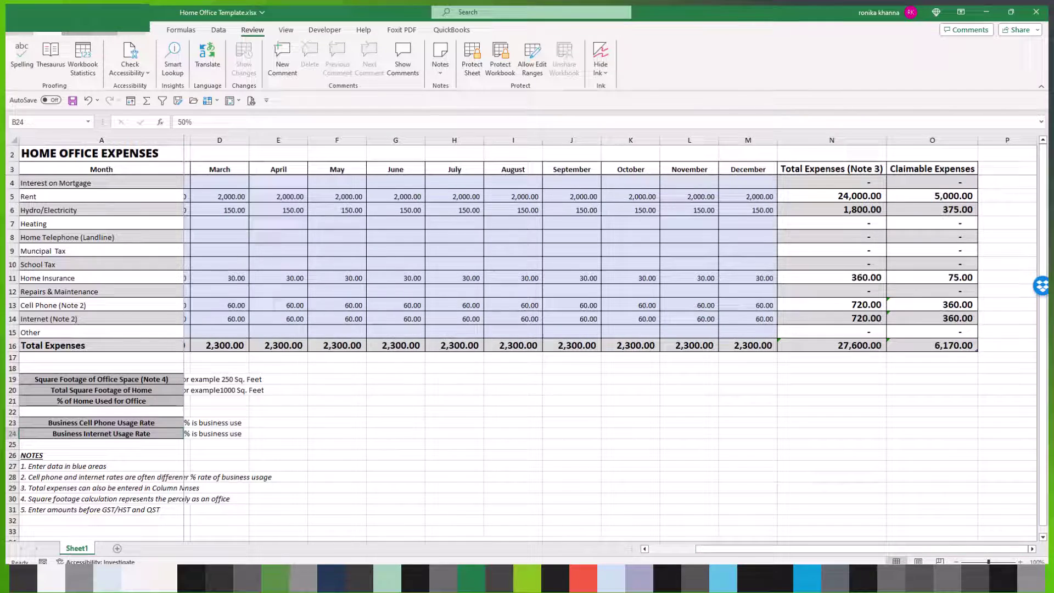
pyautogui.hotkey('alt', 'Tab')
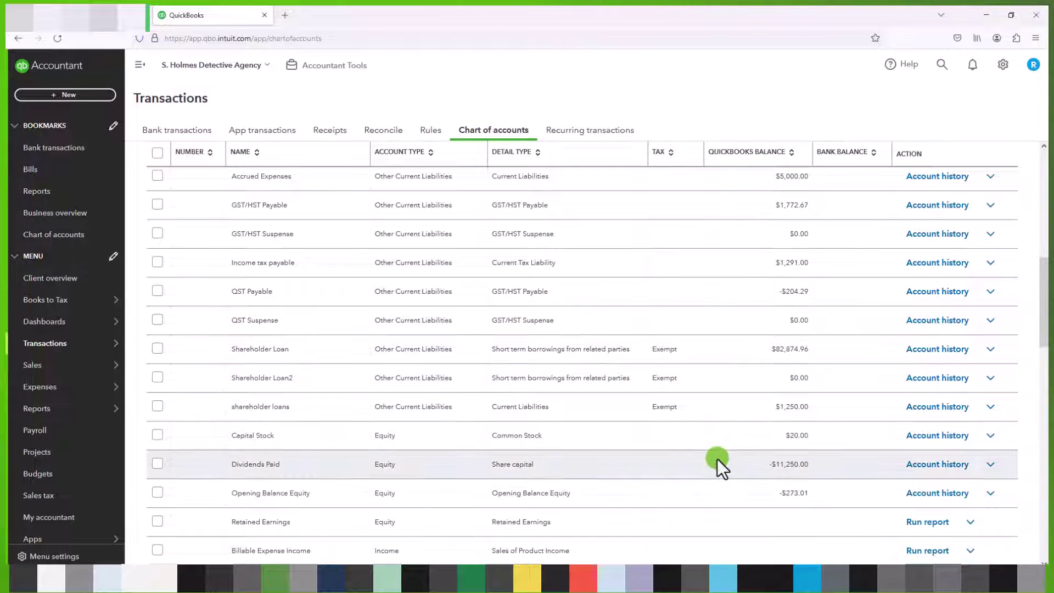
# Step: Create an Expenses account 'Home Office Expenses' with detail type Rent or Lease of Buildings
pyautogui.scroll(10, 717, 458)
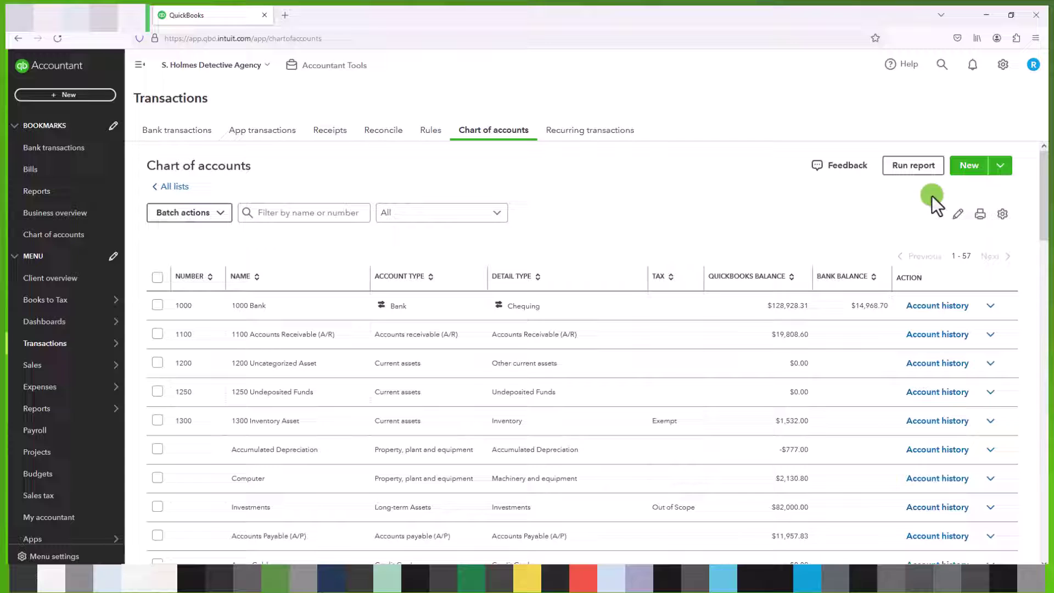
pyautogui.click(961, 176)
pyautogui.click(524, 188)
pyautogui.click(431, 189)
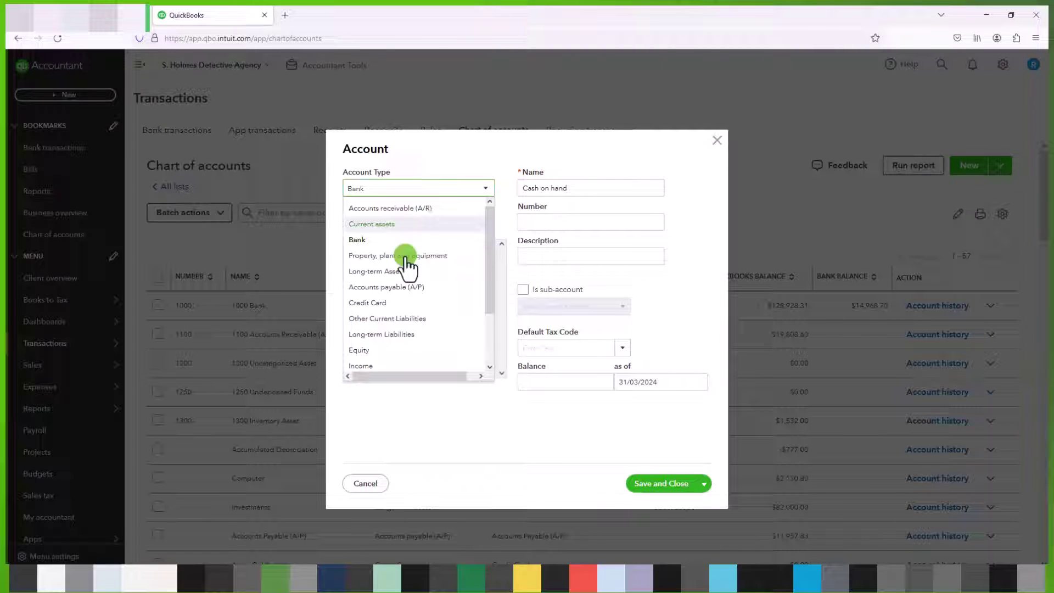
pyautogui.scroll(-3, 370, 336)
pyautogui.click(369, 357)
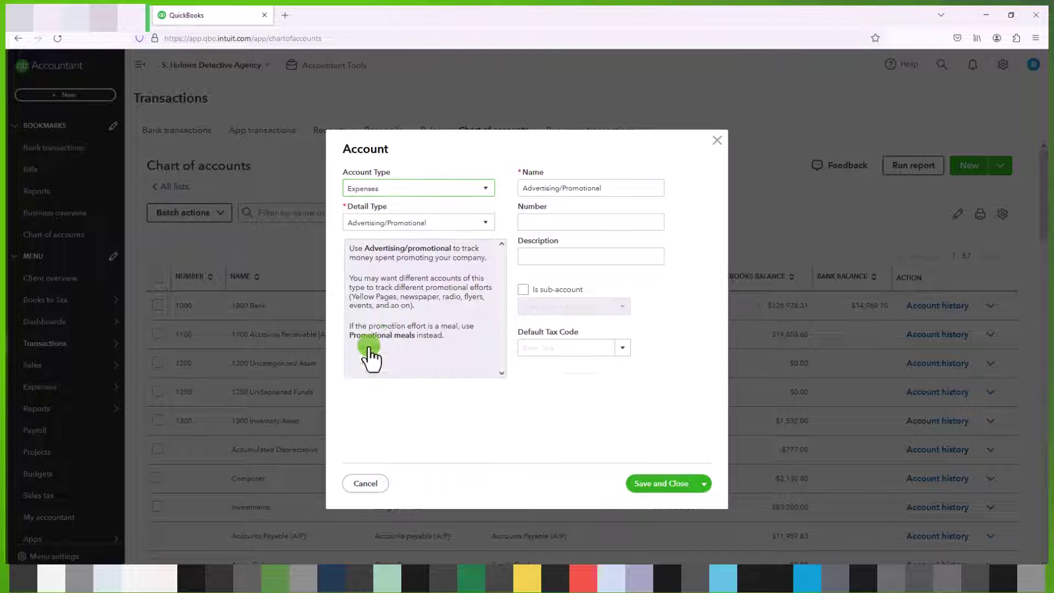
pyautogui.click(433, 224)
pyautogui.scroll(-5, 436, 351)
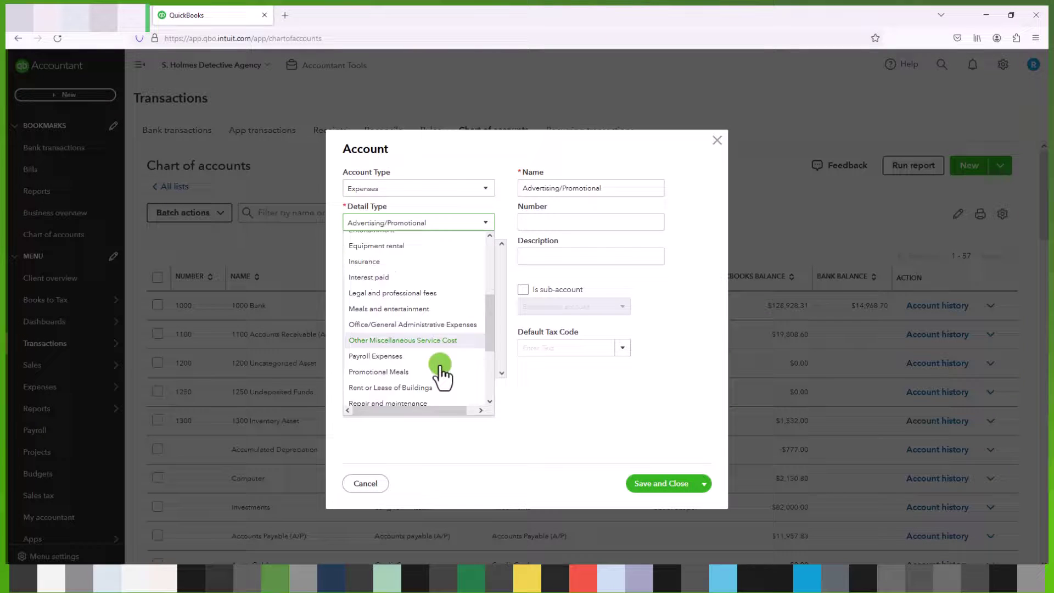
pyautogui.click(424, 366)
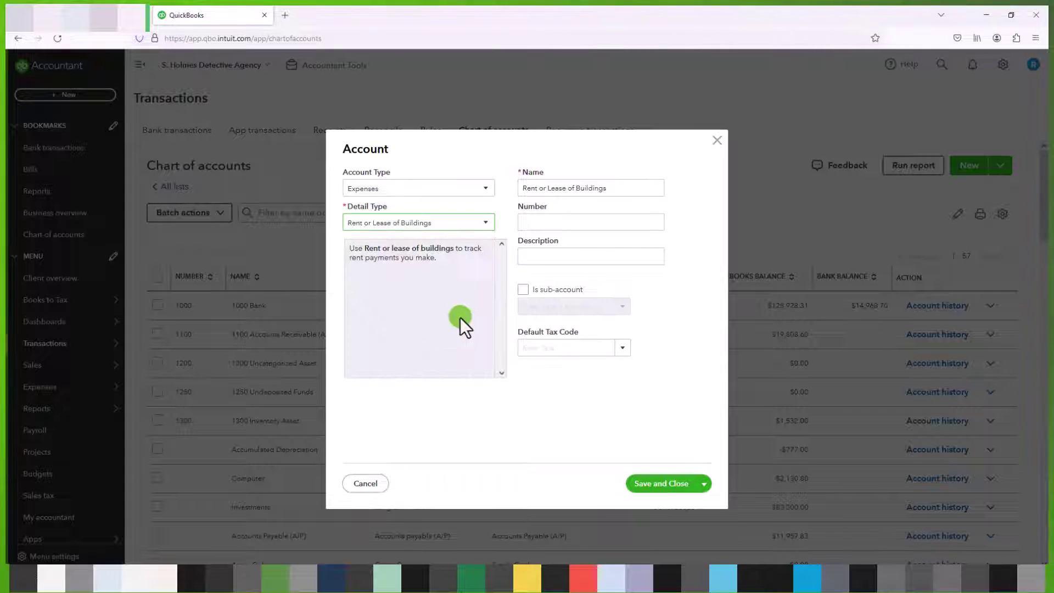
pyautogui.moveTo(635, 187); pyautogui.dragTo(453, 190)
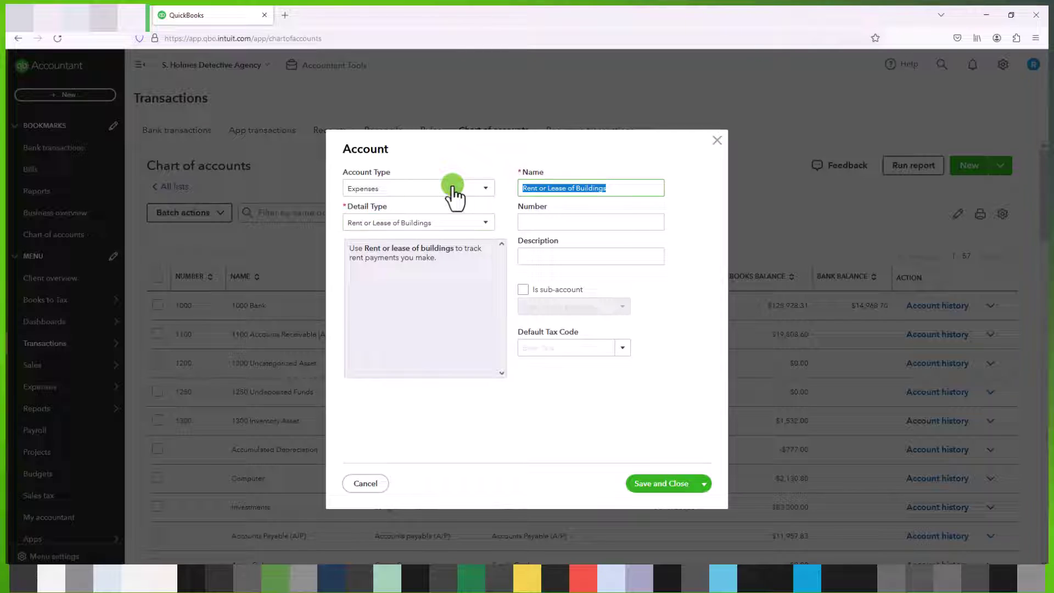
pyautogui.write('Home Office Expenses')
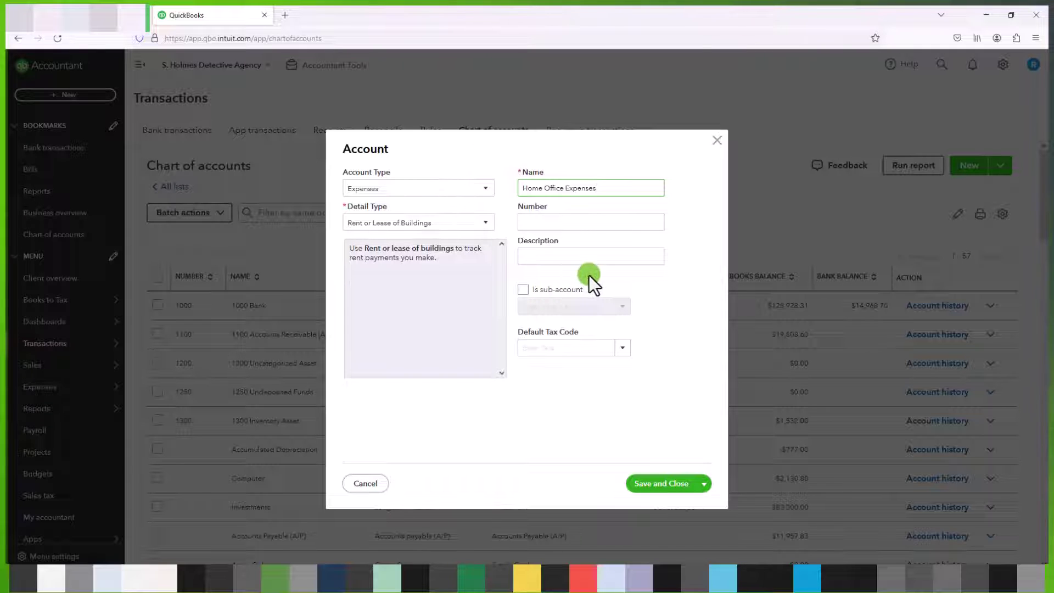
pyautogui.click(649, 483)
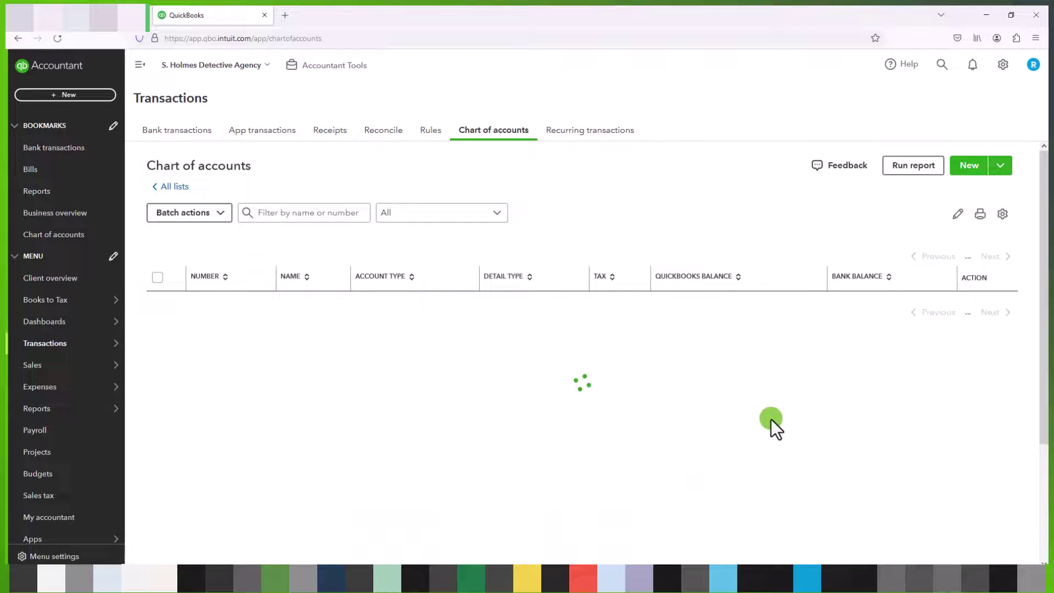
# Step: Make the Insurance account a sub-account of Home Office Expenses
pyautogui.scroll(-10, 701, 433)
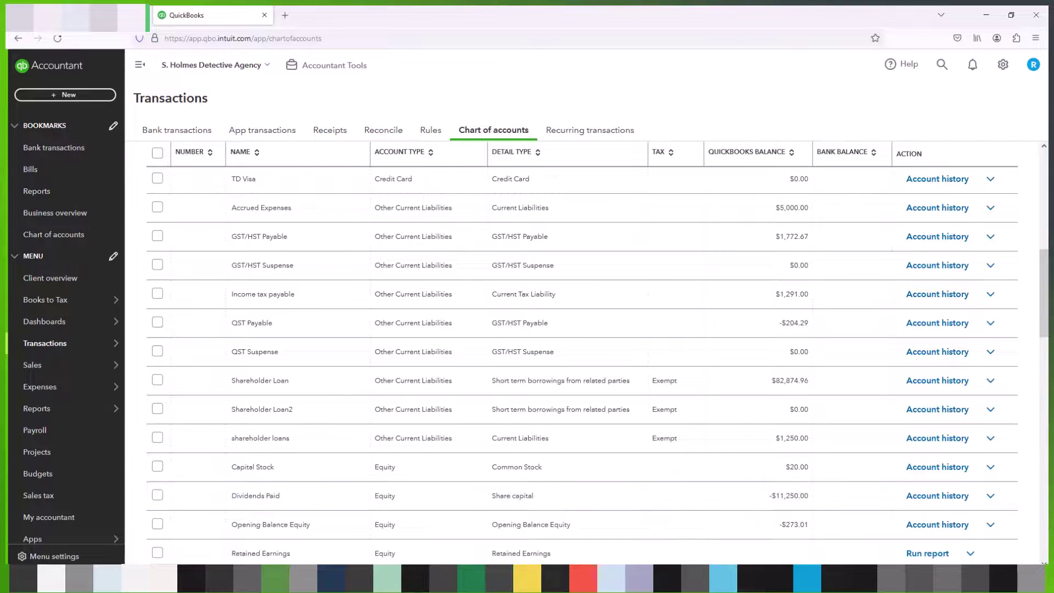
pyautogui.click(471, 578)
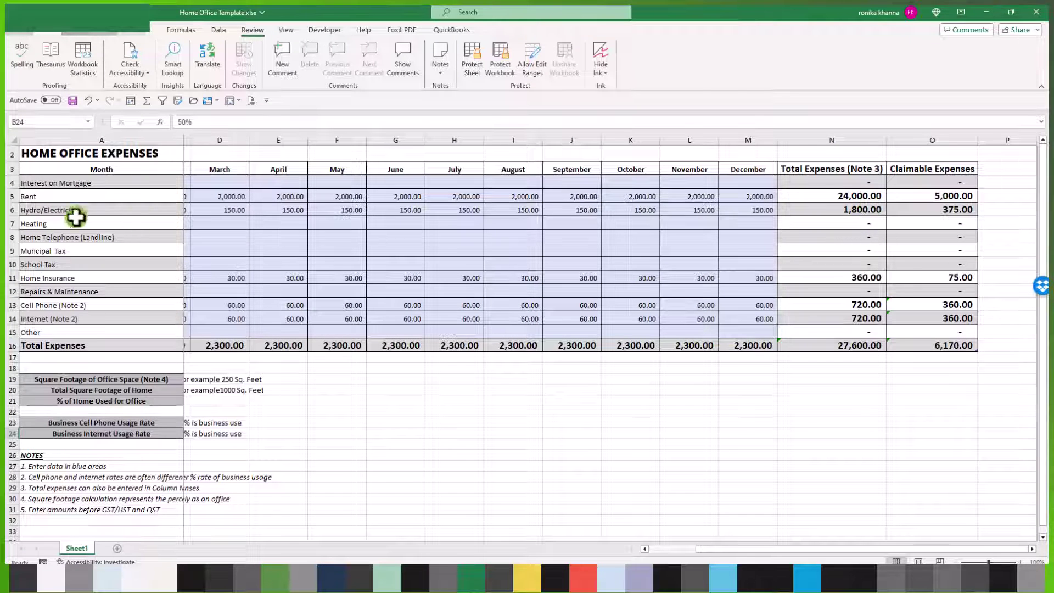
pyautogui.click(418, 578)
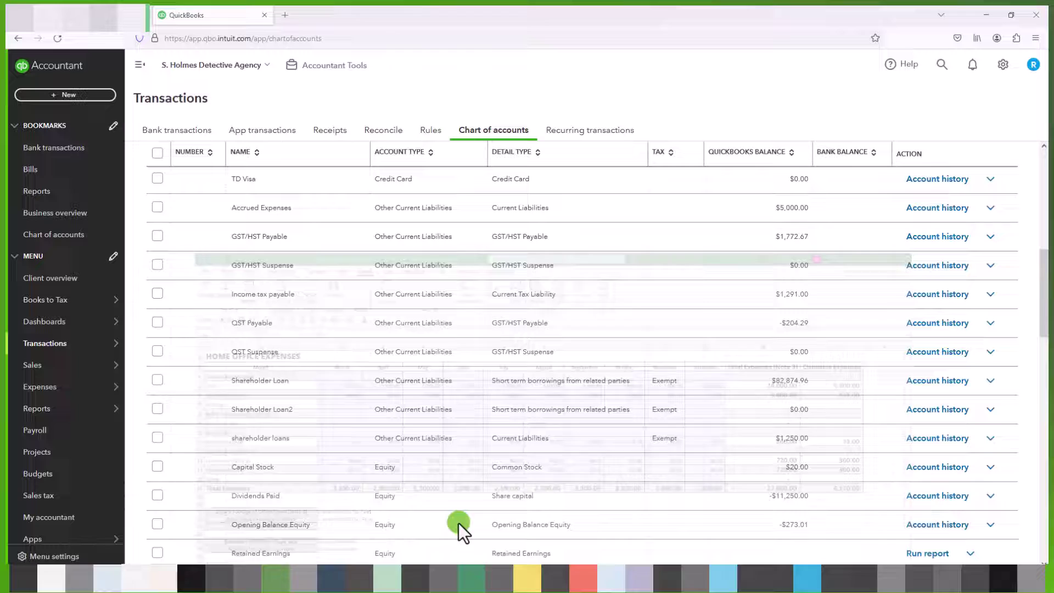
pyautogui.scroll(-15, 529, 414)
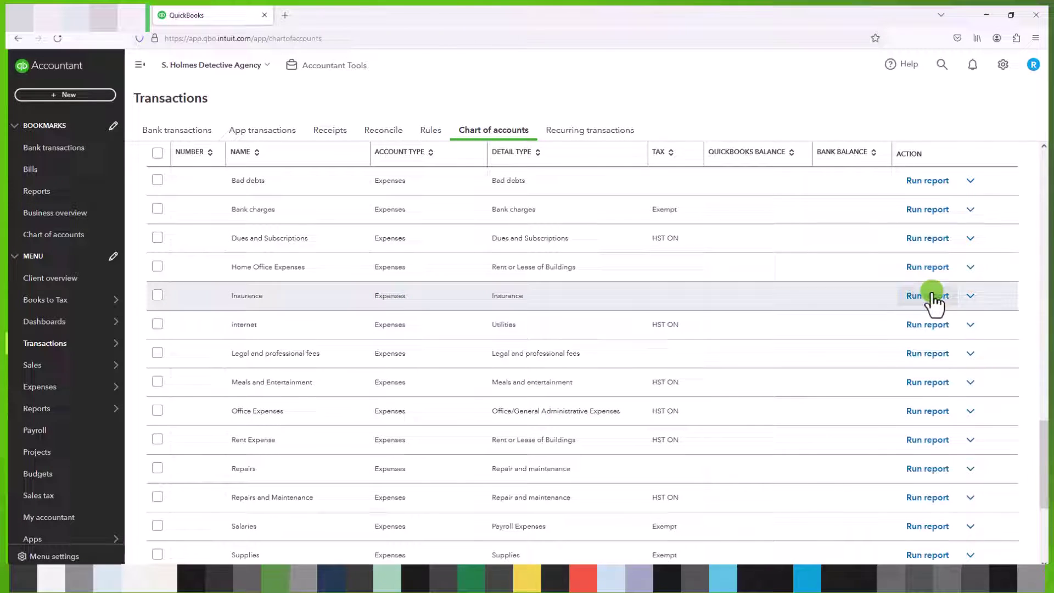
pyautogui.click(968, 298)
pyautogui.click(878, 323)
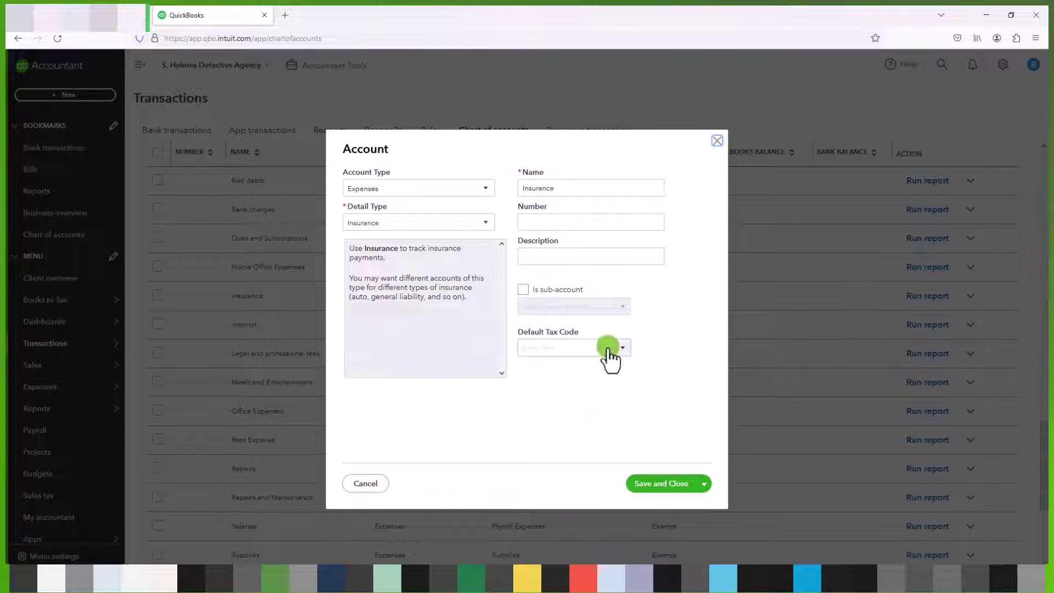
pyautogui.click(522, 290)
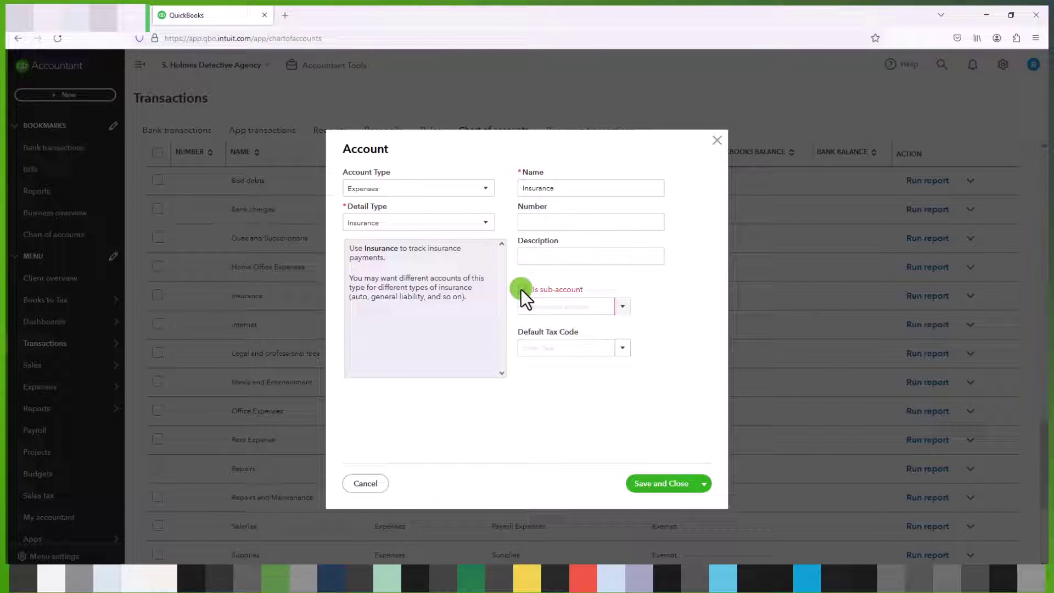
pyautogui.click(620, 306)
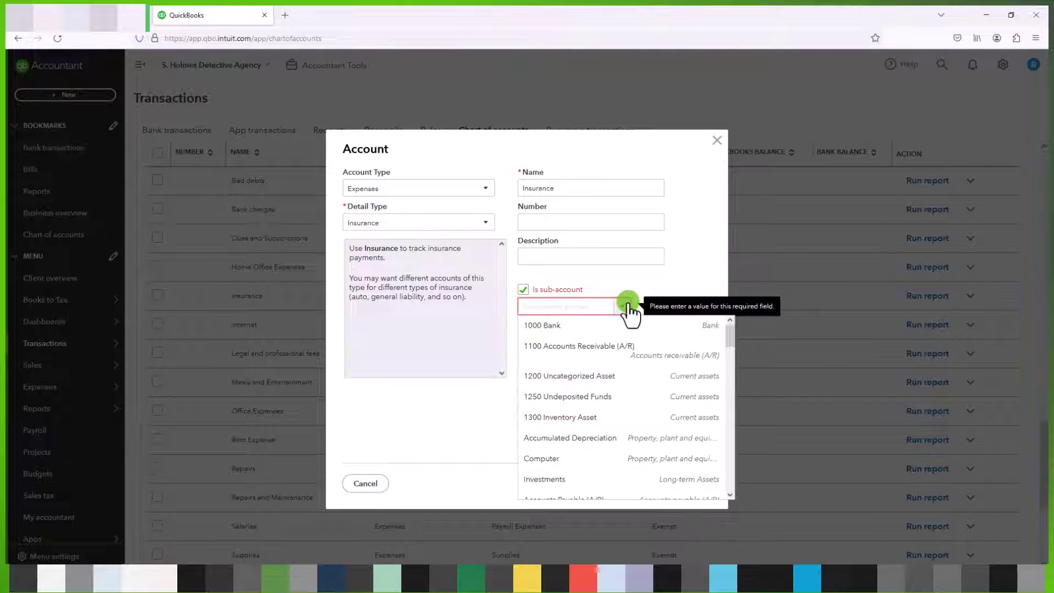
pyautogui.write('home')
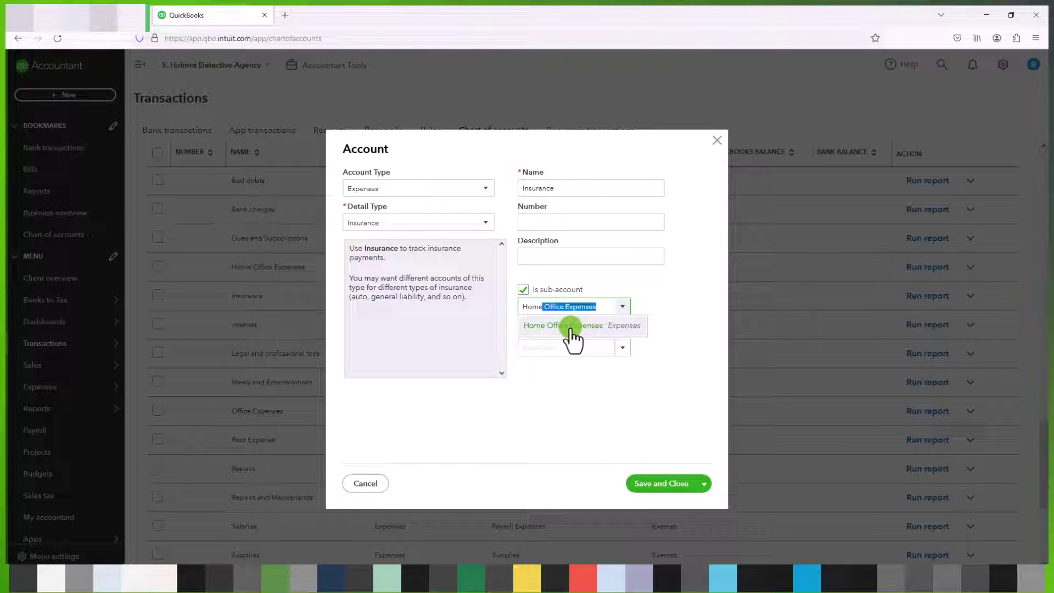
pyautogui.click(559, 328)
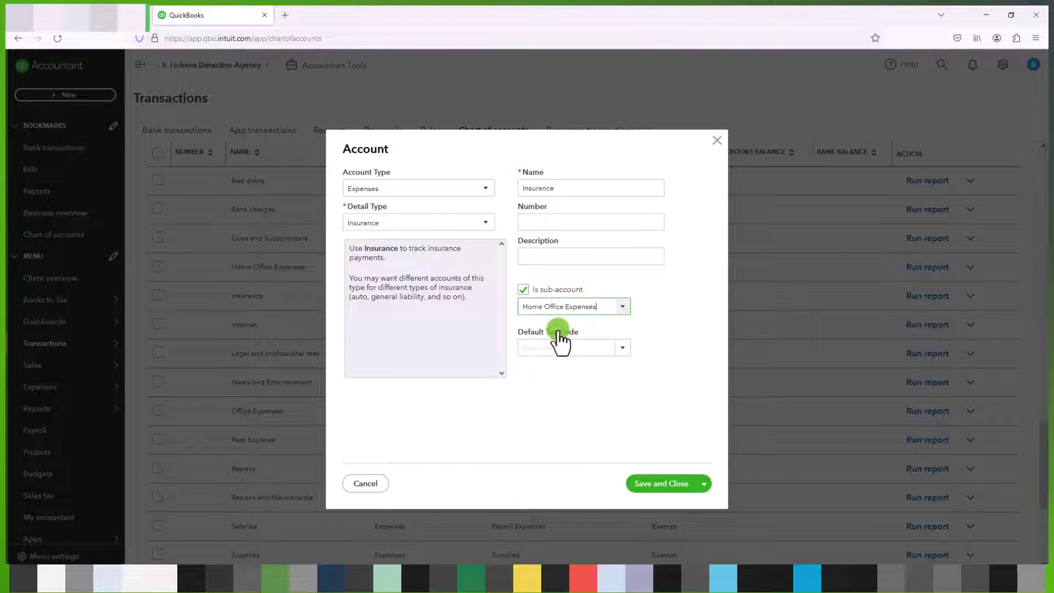
pyautogui.click(643, 489)
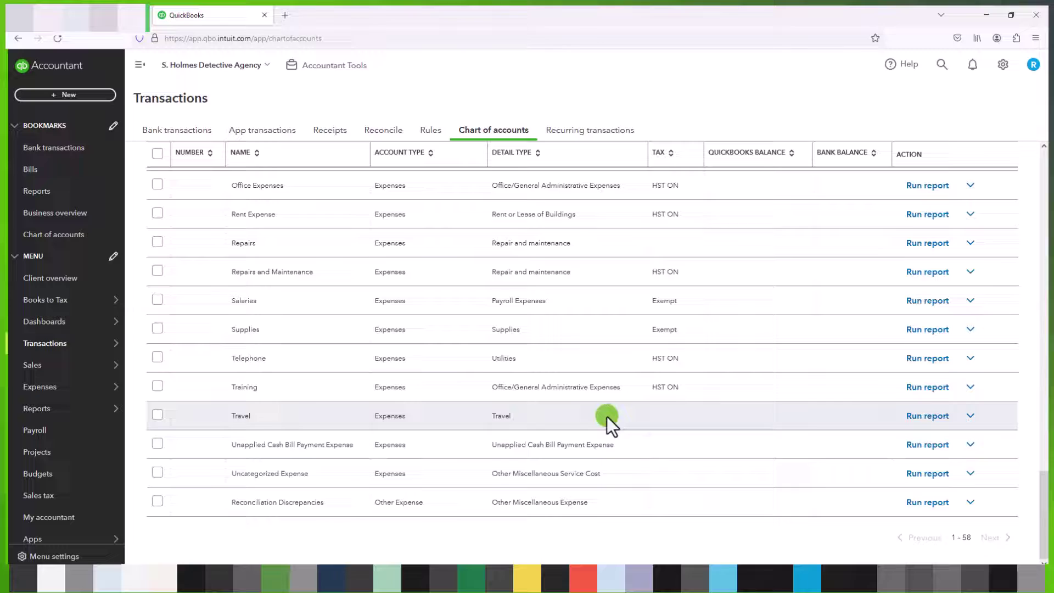
# Step: Make Rent Expense a sub-account of Home Office Expenses
pyautogui.scroll(4, 607, 416)
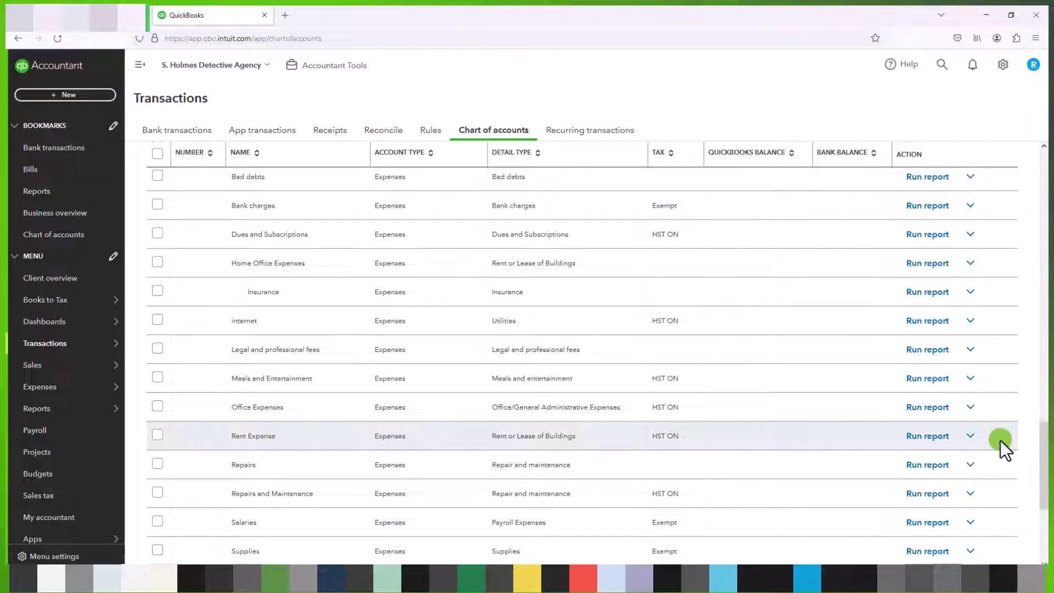
pyautogui.click(970, 435)
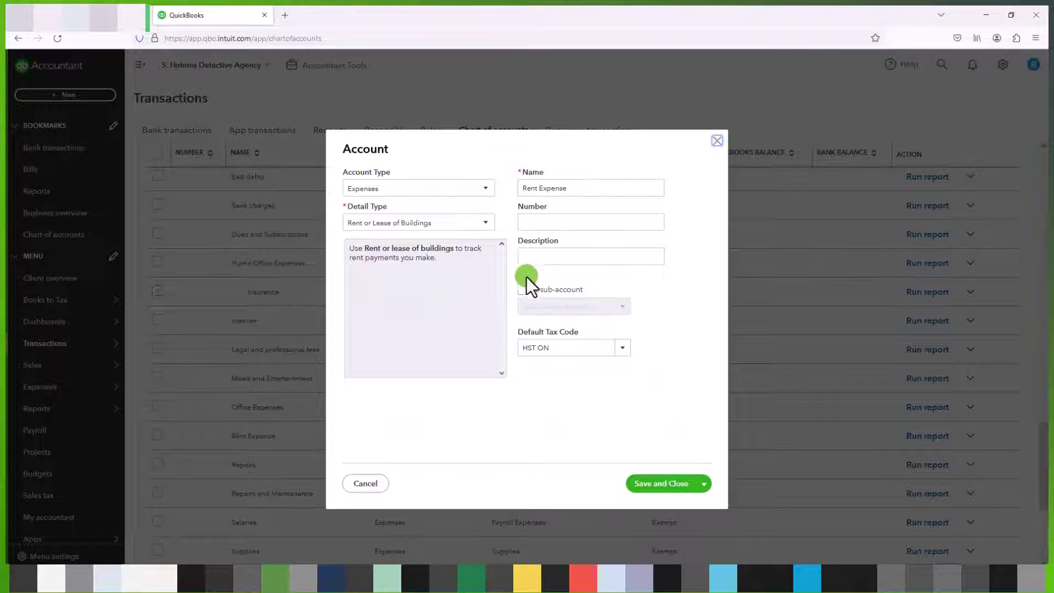
pyautogui.click(523, 291)
pyautogui.click(625, 304)
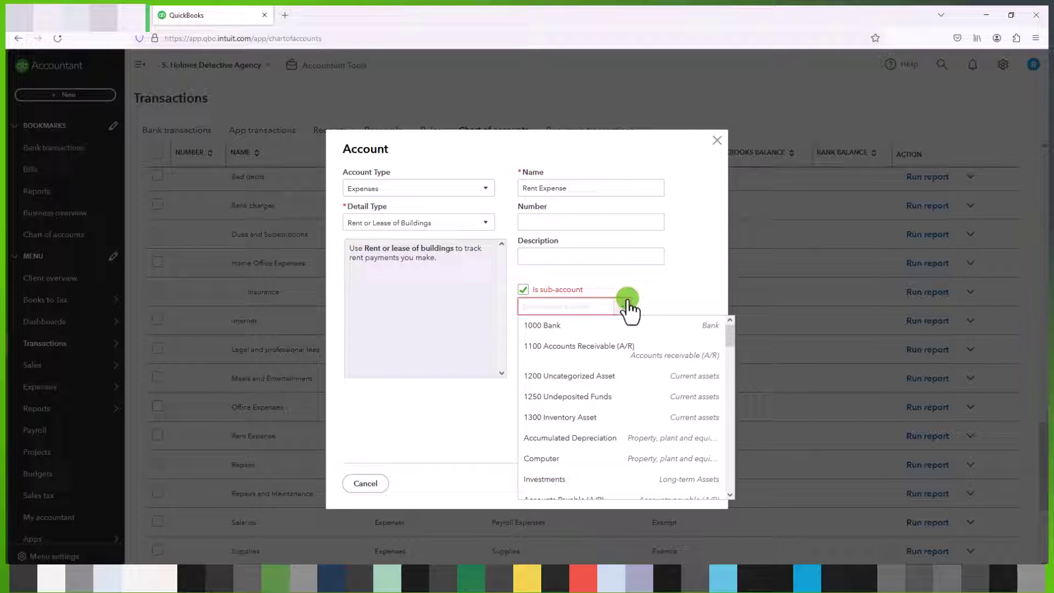
pyautogui.write('home')
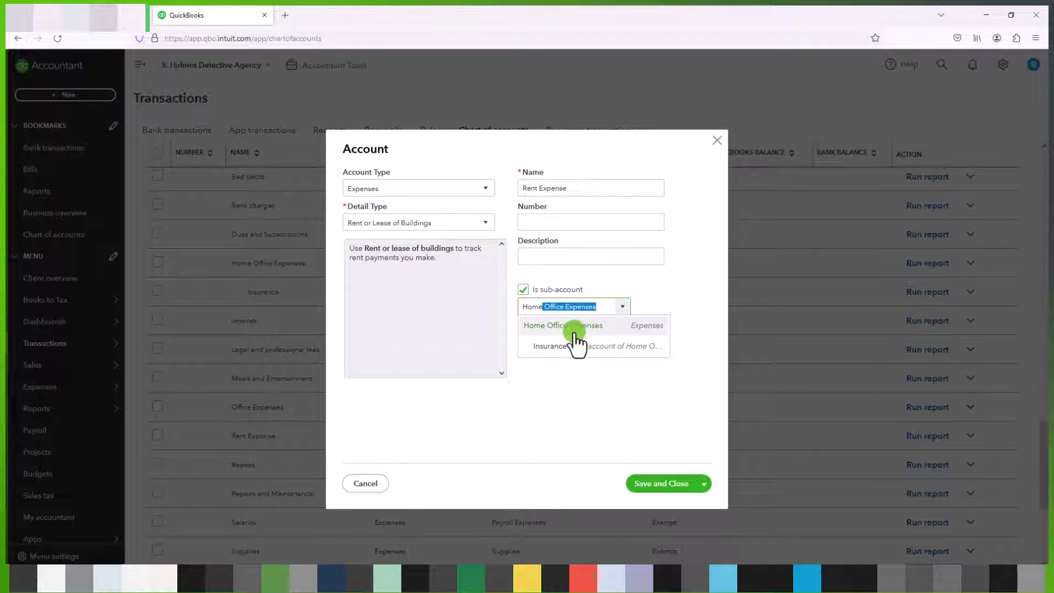
pyautogui.click(576, 325)
pyautogui.click(668, 486)
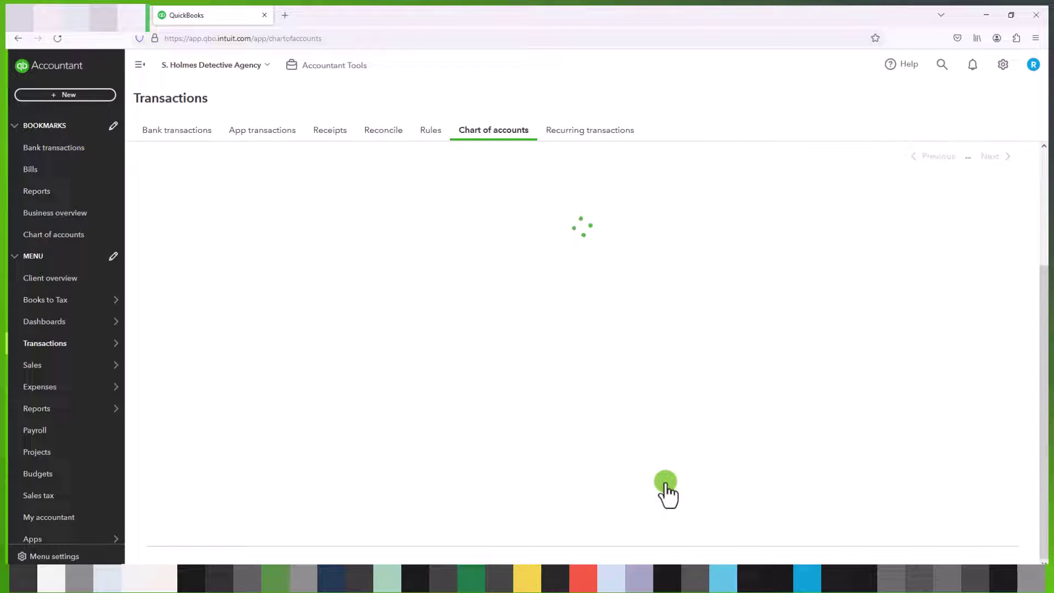
# Step: Scroll the chart of accounts to confirm both accounts nest under Home Office Expenses
pyautogui.scroll(4, 649, 444)
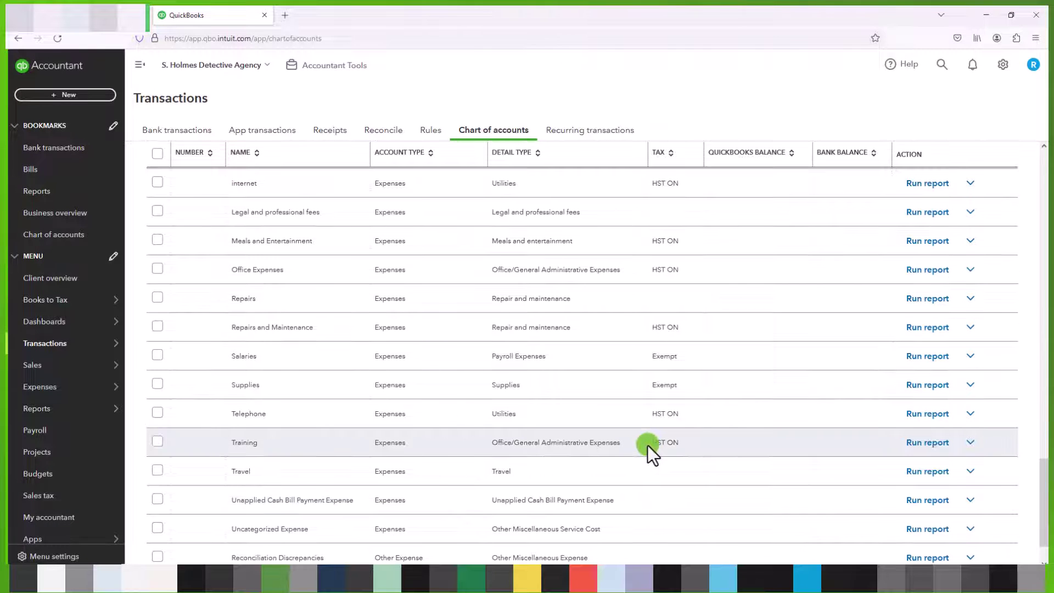
pyautogui.scroll(8, 647, 445)
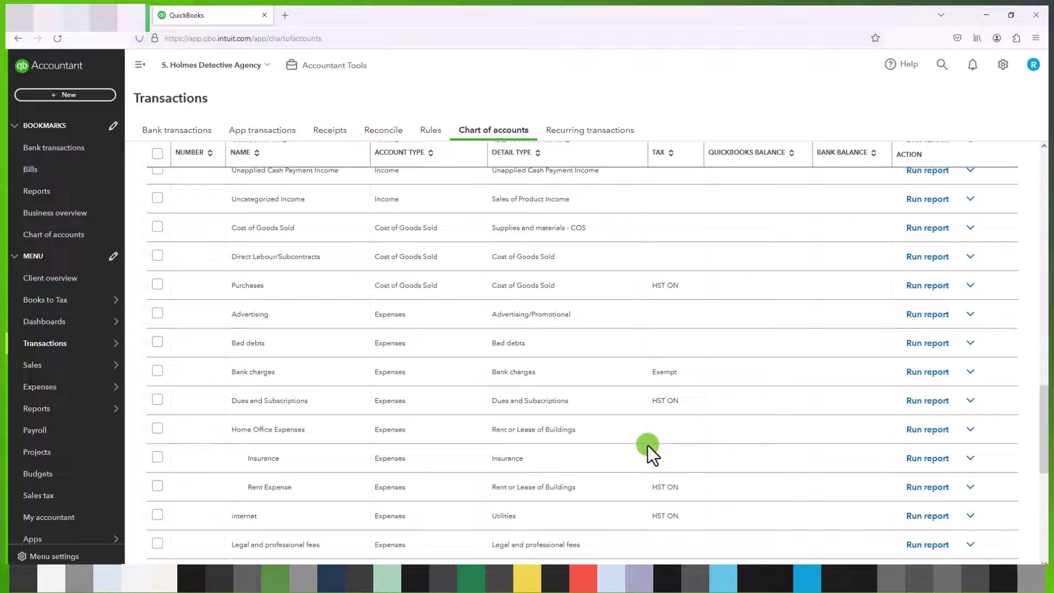
pyautogui.scroll(3, 647, 445)
pyautogui.scroll(-8, 647, 444)
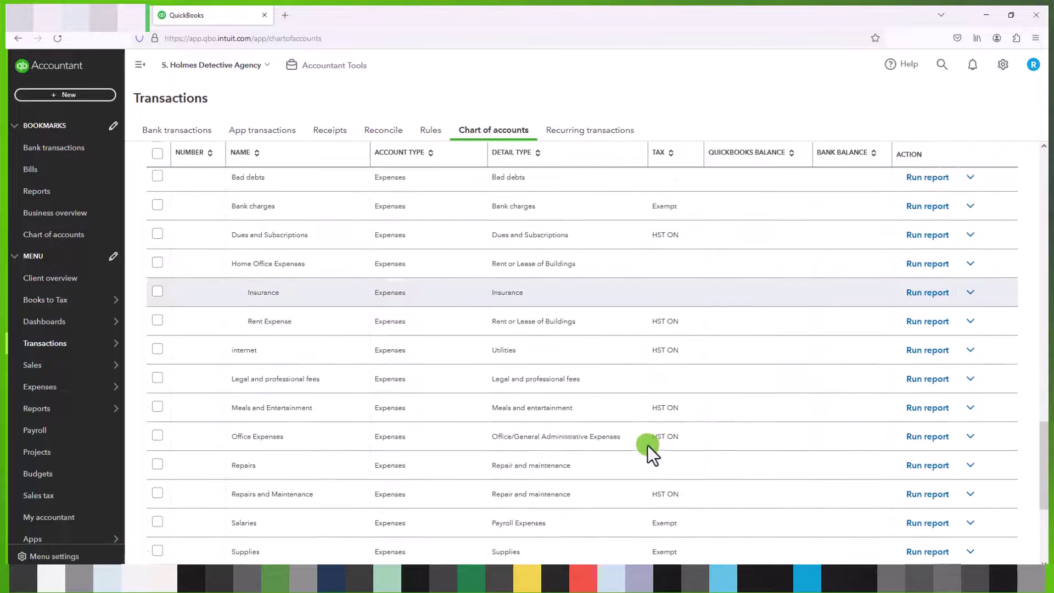
pyautogui.scroll(-3, 647, 445)
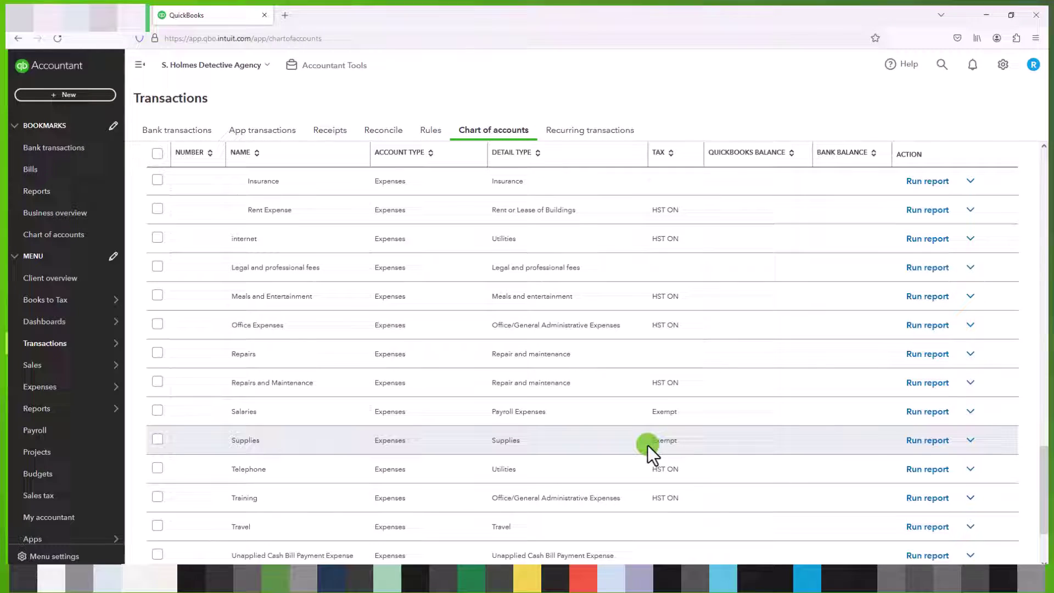
pyautogui.scroll(6, 648, 445)
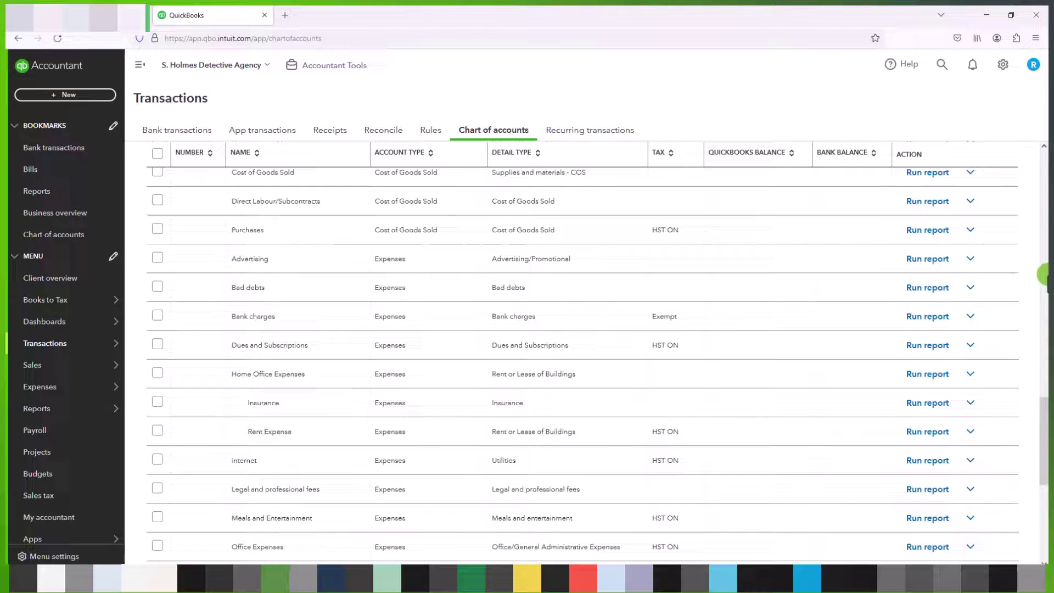
pyautogui.moveTo(1044, 416); pyautogui.dragTo(1044, 165)
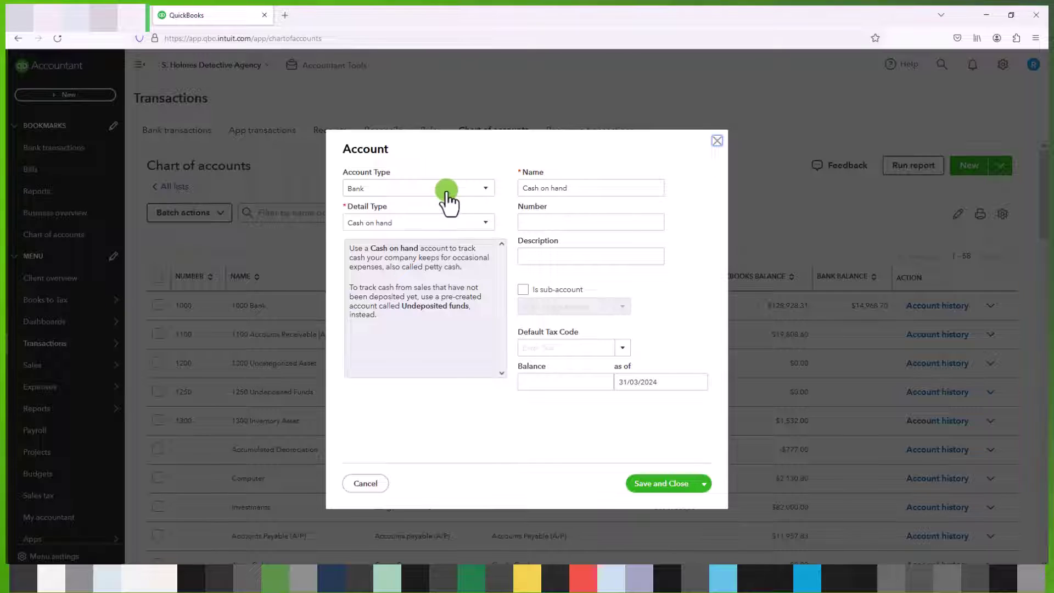
# Step: Set up a new Expenses account named Utilities with Rent or Lease of Buildings detail
pyautogui.click(446, 191)
pyautogui.scroll(-3, 426, 307)
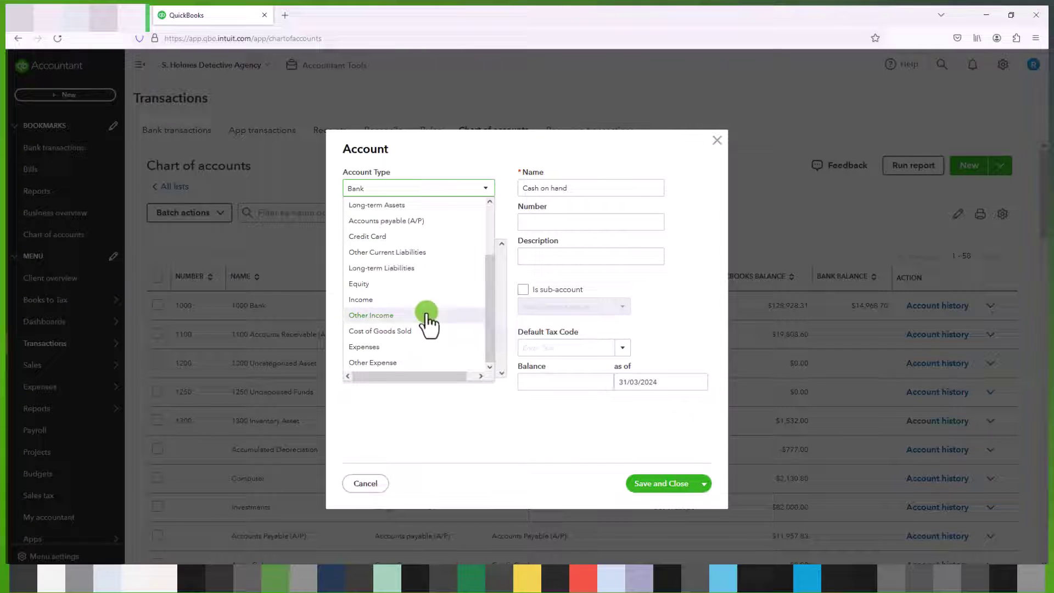
pyautogui.click(373, 343)
pyautogui.click(453, 222)
pyautogui.scroll(-3, 435, 340)
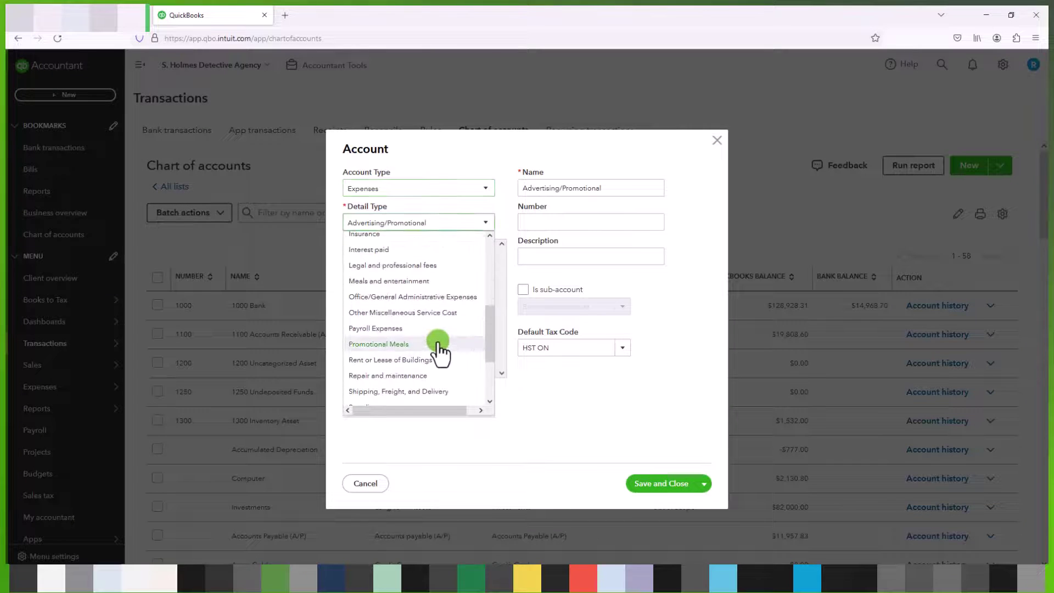
pyautogui.click(390, 360)
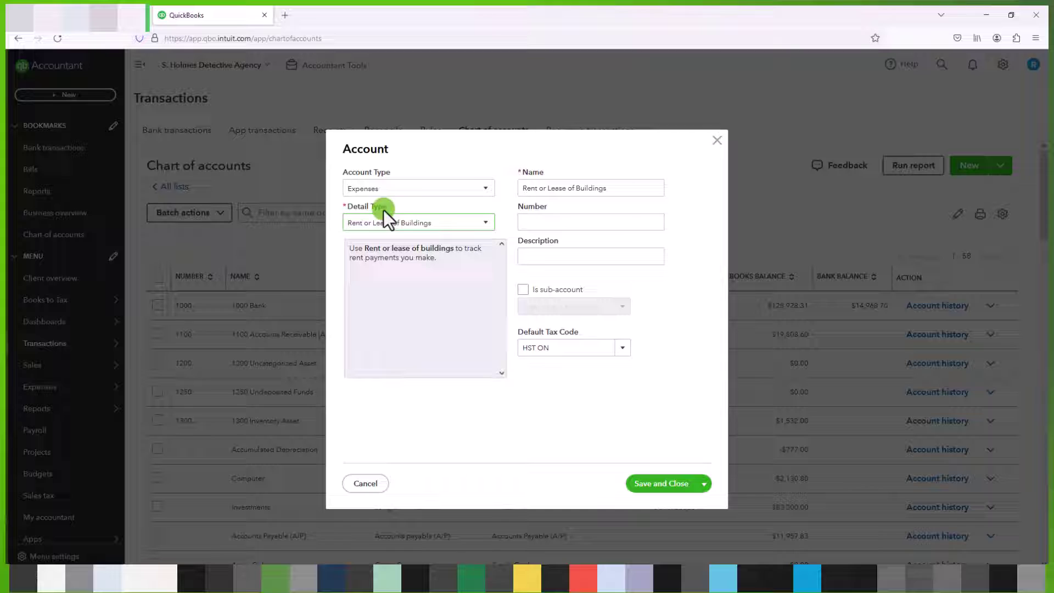
pyautogui.moveTo(630, 187); pyautogui.dragTo(483, 185)
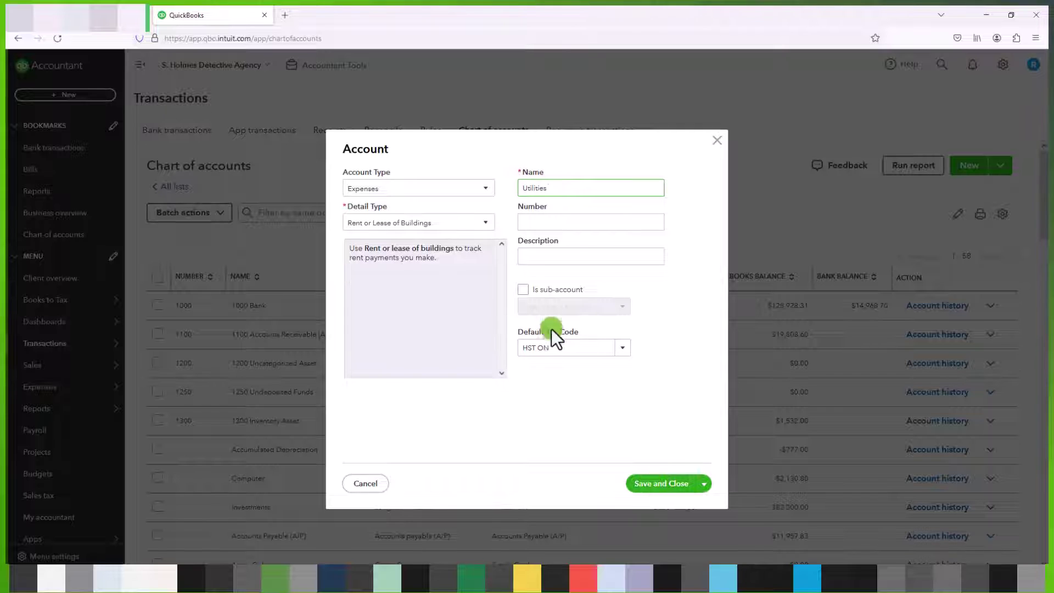
# Step: Place Utilities under Home Office Expenses as a sub-account, save it, and check the list
pyautogui.click(524, 289)
pyautogui.click(541, 303)
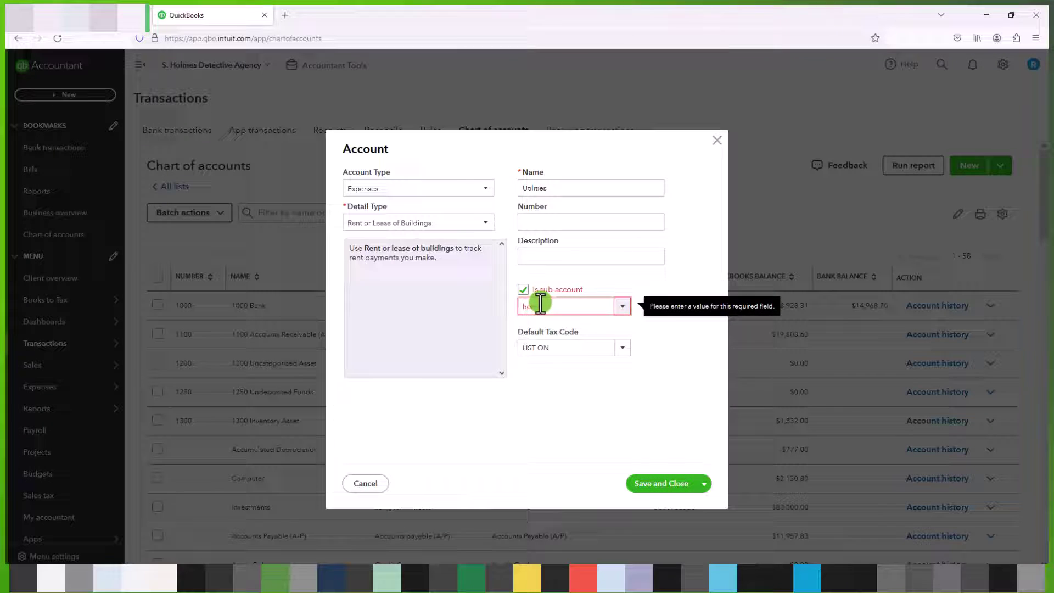
pyautogui.write('ho')
pyautogui.click(553, 326)
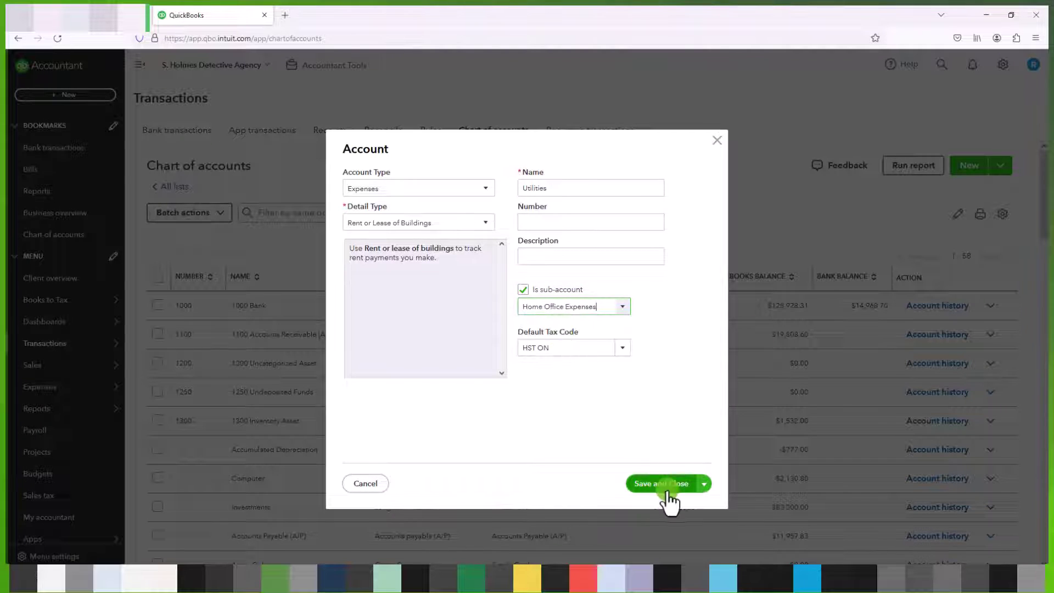
pyautogui.click(661, 484)
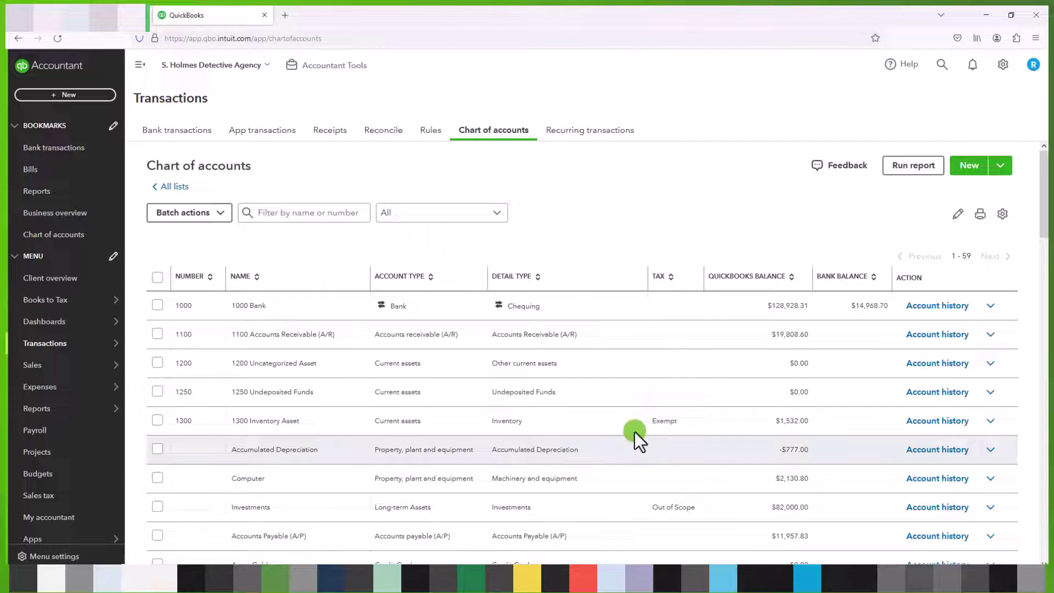
pyautogui.scroll(-15, 663, 472)
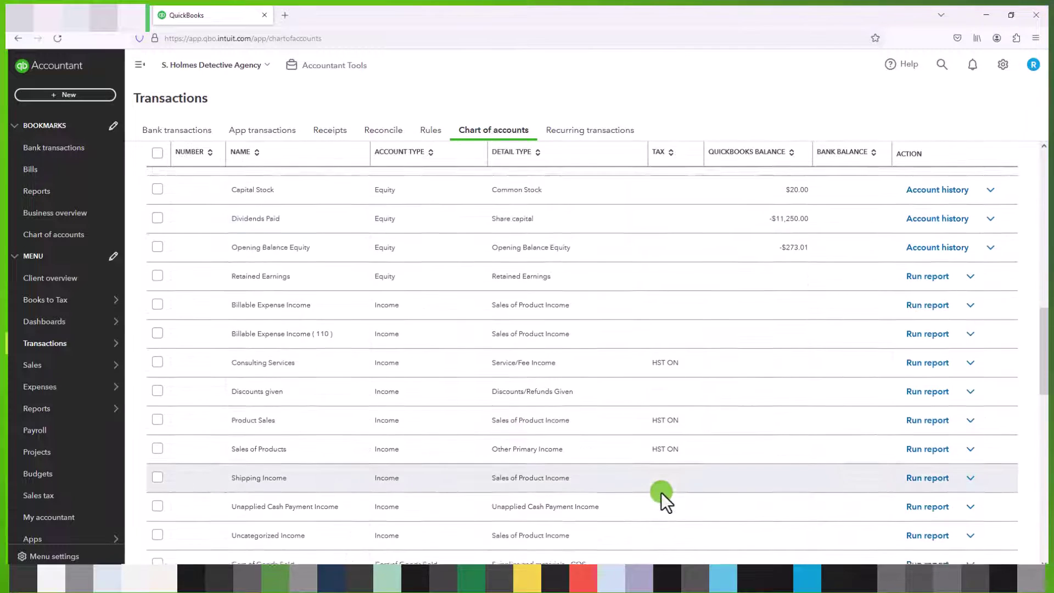
pyautogui.scroll(-6, 661, 492)
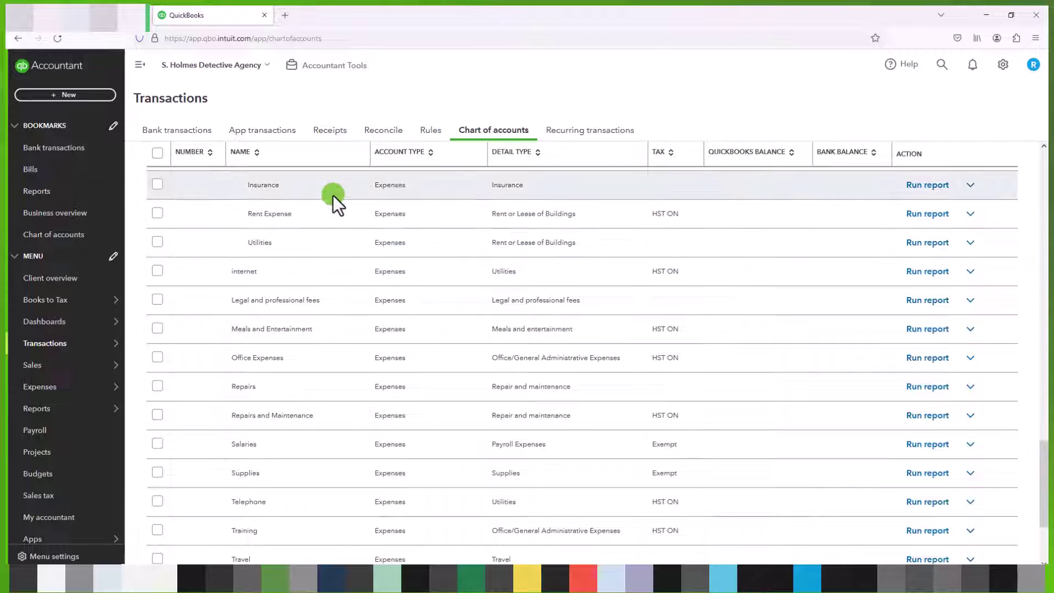
pyautogui.scroll(2, 333, 301)
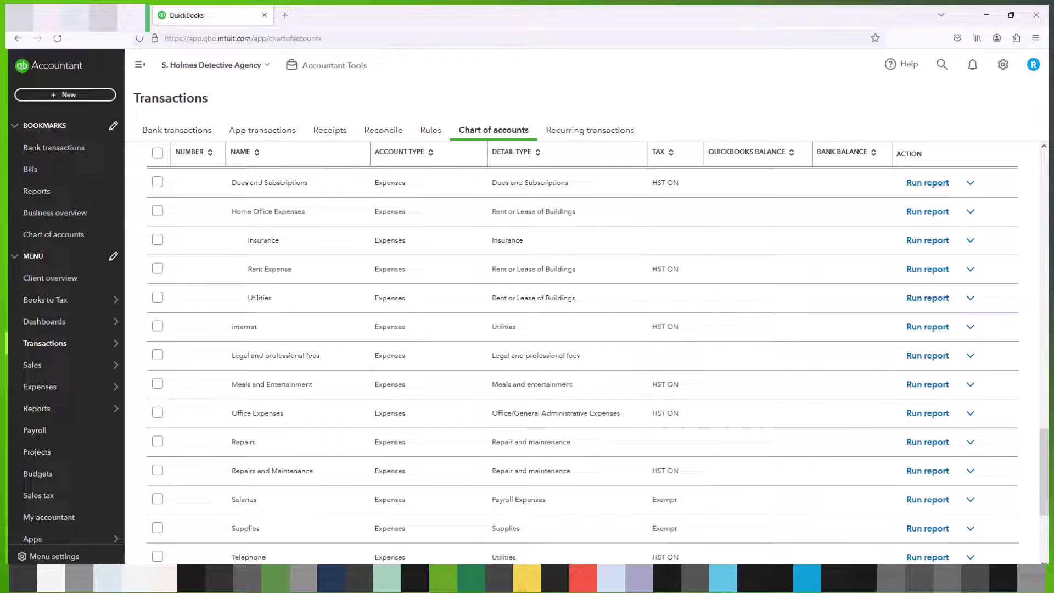
# Step: In the workbook, review the Interest on Mortgage, School Tax and Hydro/Electricity categories
pyautogui.click(477, 528)
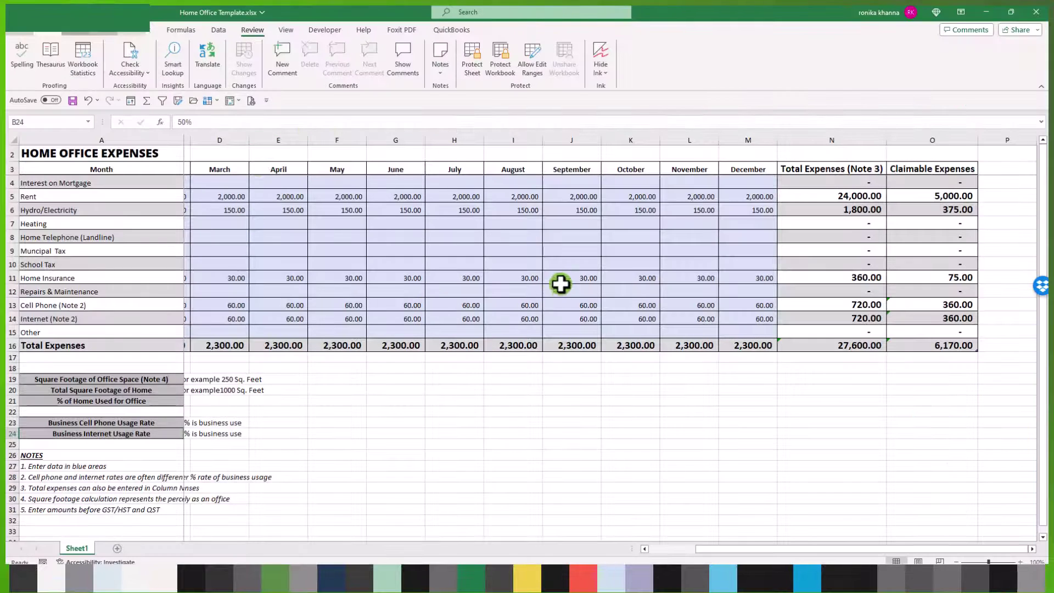
pyautogui.moveTo(738, 549); pyautogui.dragTo(665, 554)
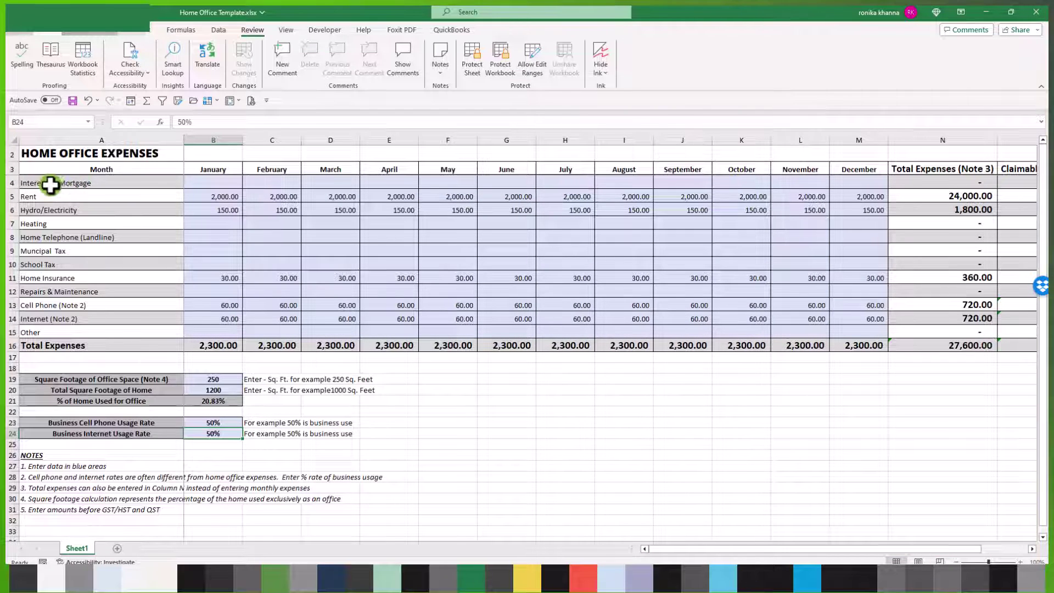
pyautogui.click(72, 183)
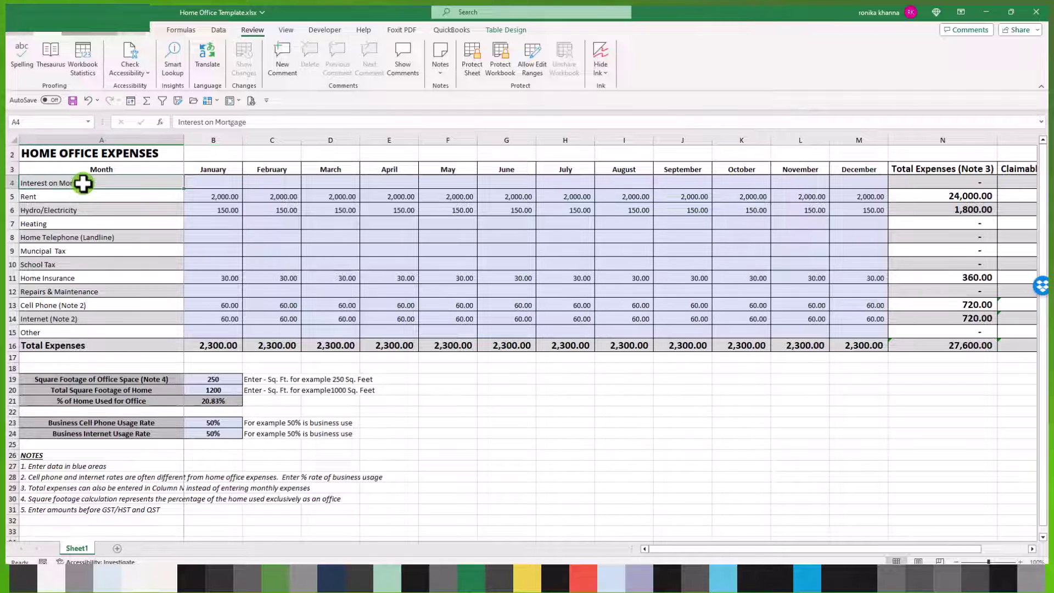
pyautogui.click(70, 252)
pyautogui.click(99, 263)
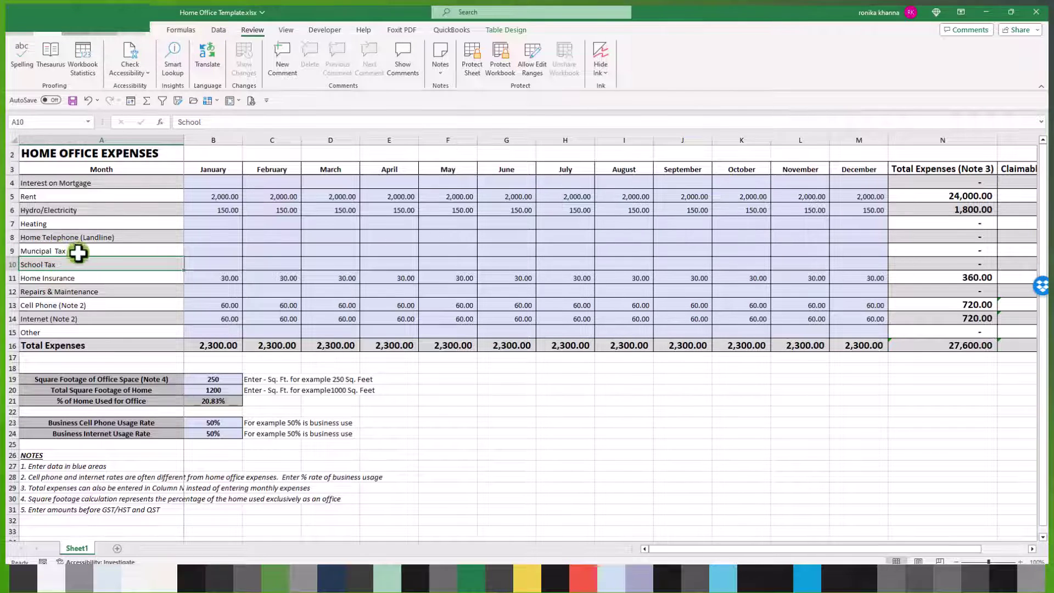
pyautogui.click(62, 212)
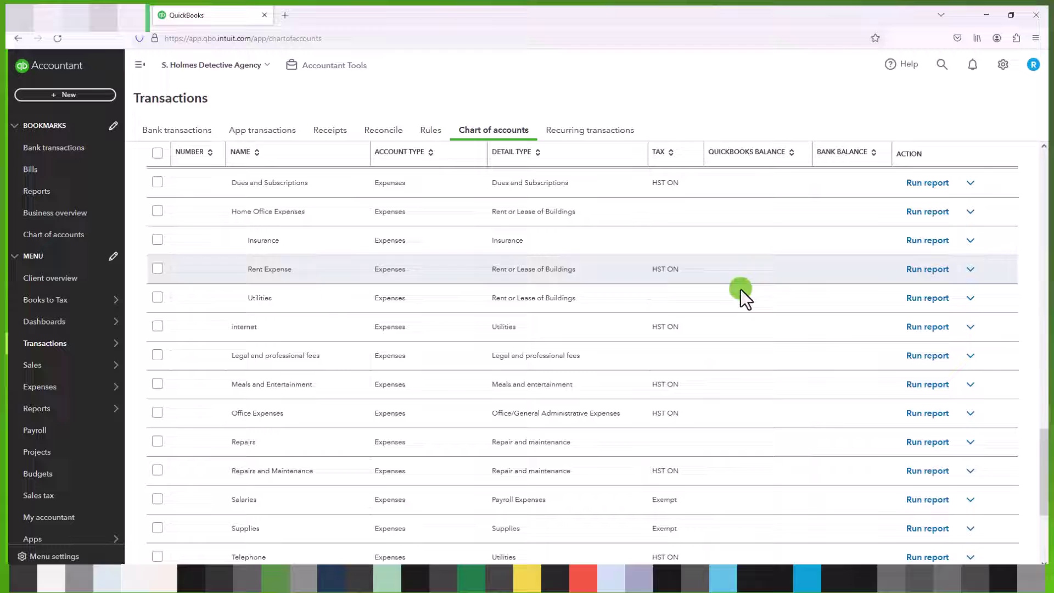
# Step: Create Journal Entry no.16 dated 31 December 2023 and begin its first line
pyautogui.scroll(6, 718, 419)
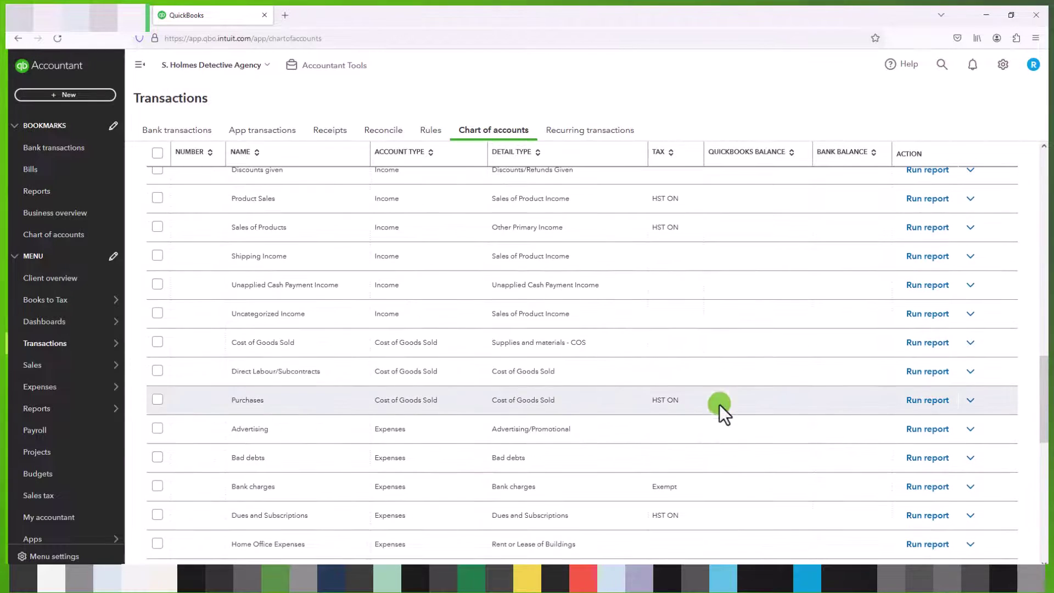
pyautogui.click(72, 96)
pyautogui.click(335, 196)
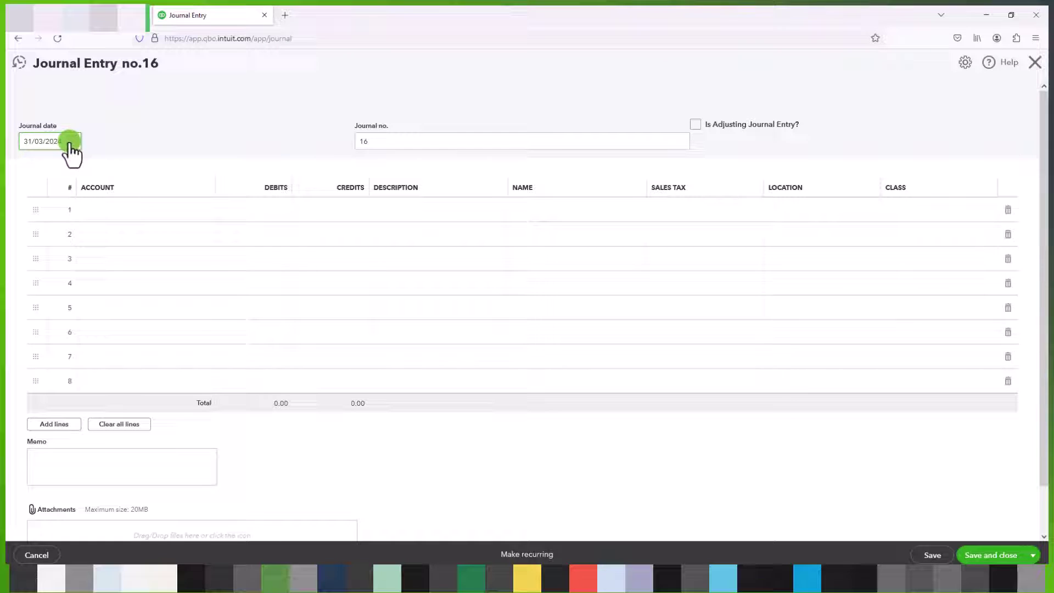
pyautogui.click(70, 144)
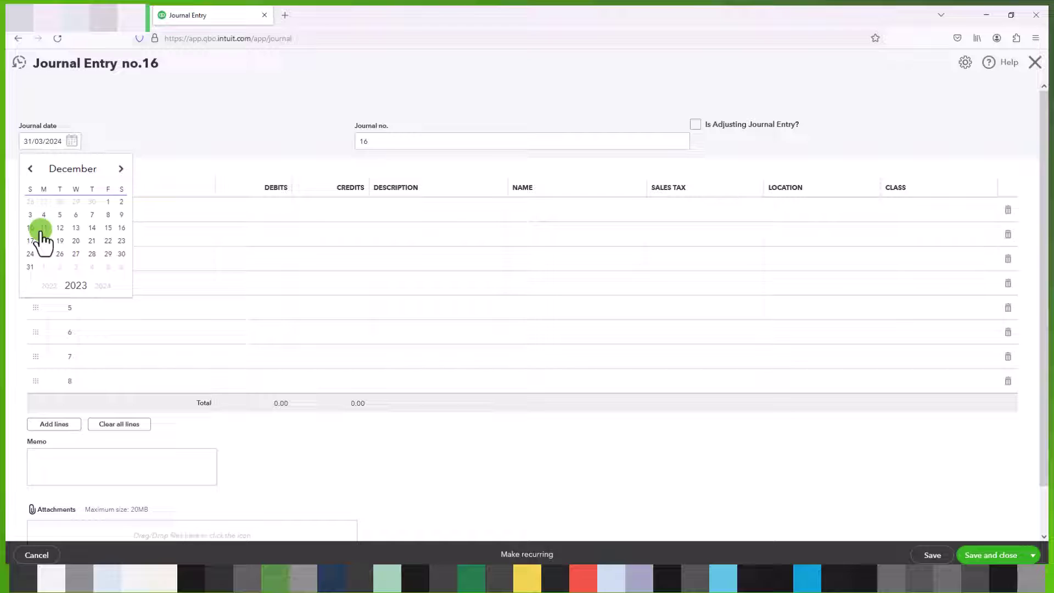
pyautogui.click(29, 269)
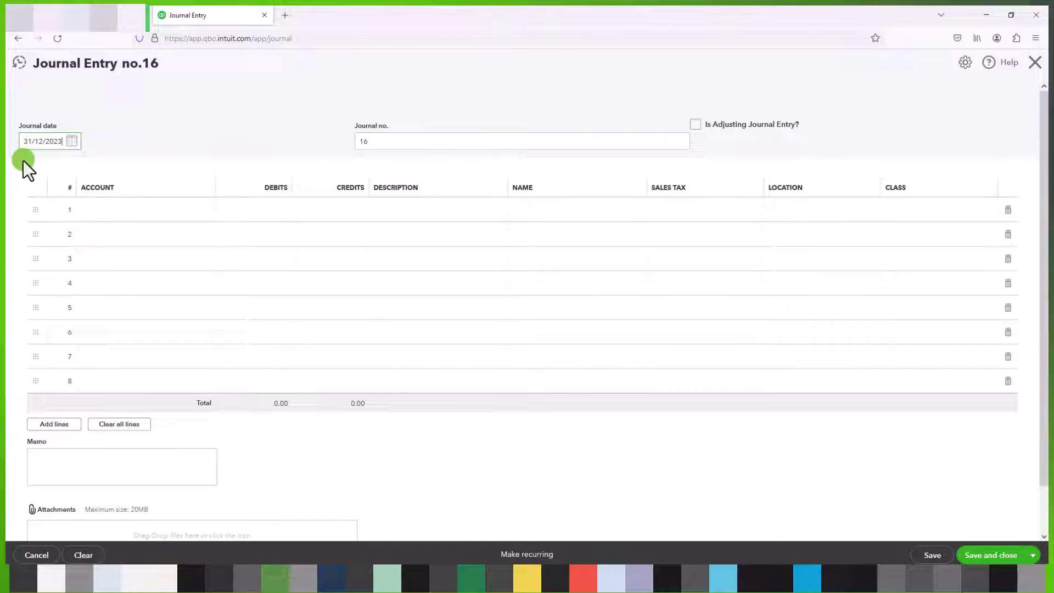
pyautogui.click(39, 141)
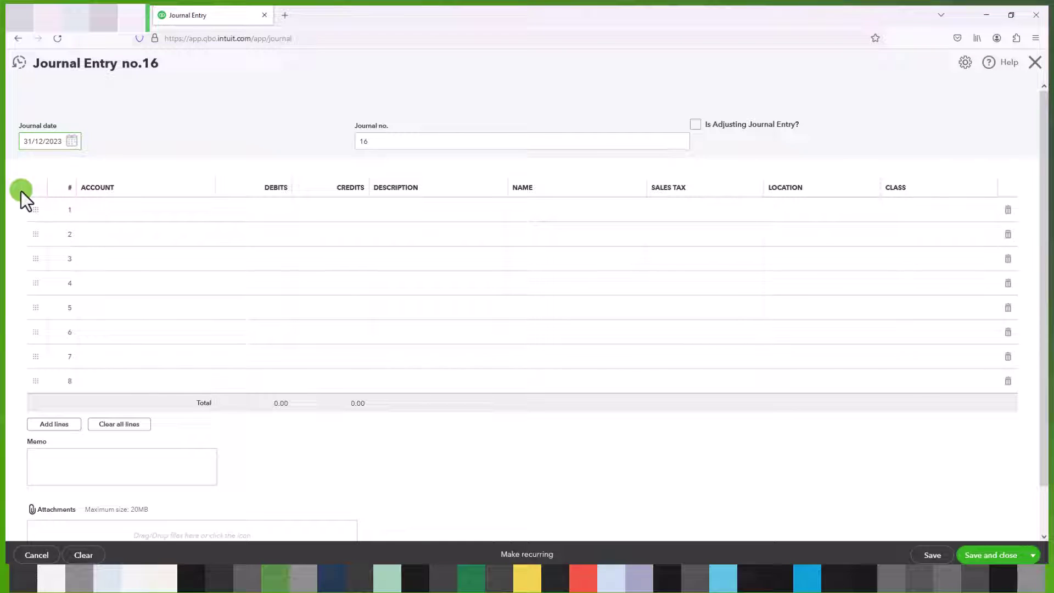
pyautogui.click(152, 220)
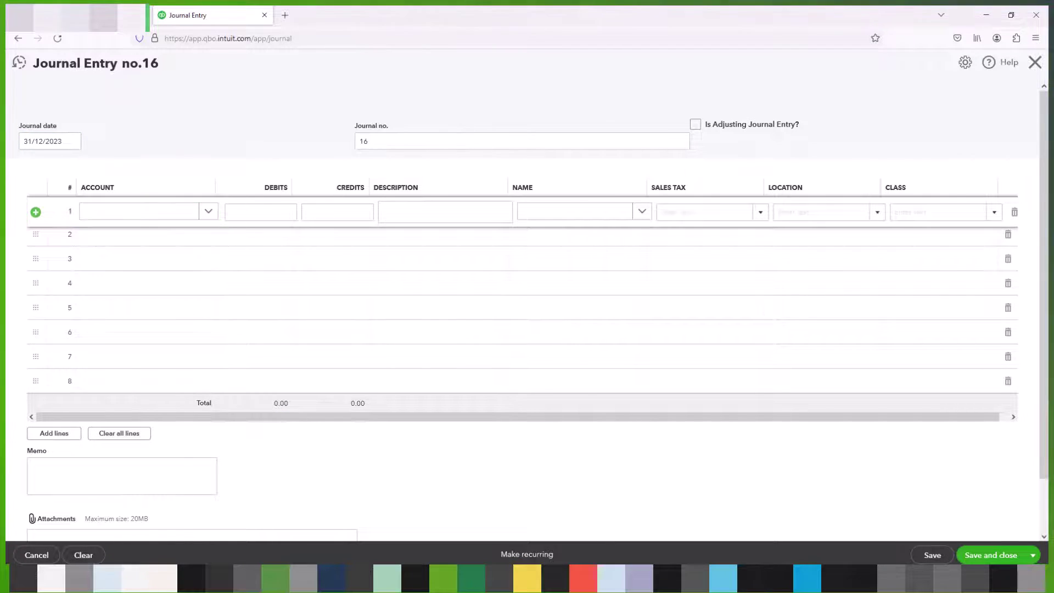
# Step: Debit Home Office Expenses:Rent Expense 5,000.00 on line 1, matching the claimable rent
pyautogui.hotkey('alt', 'Tab')
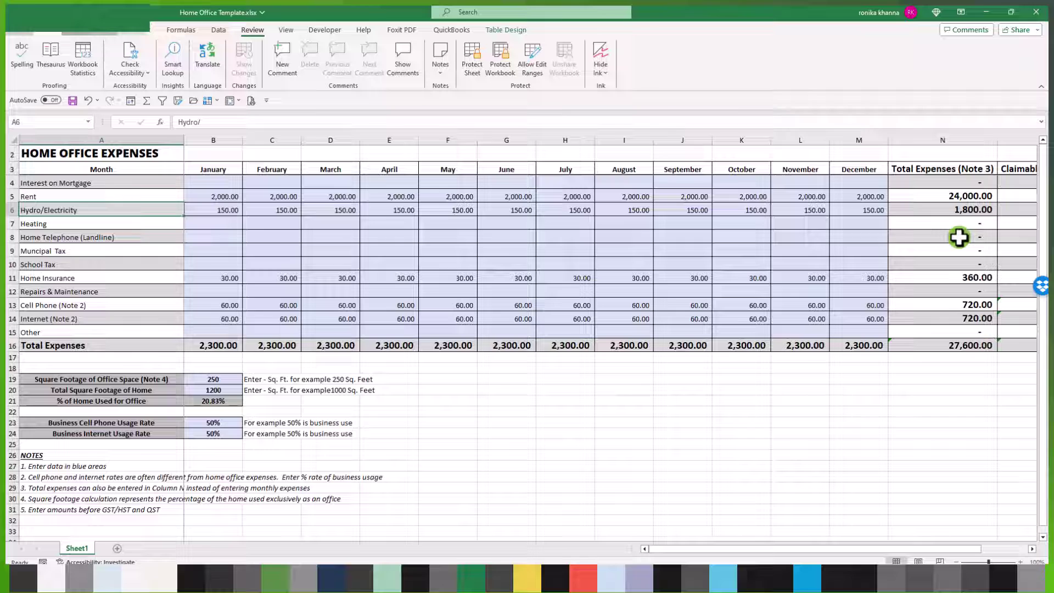
pyautogui.click(955, 197)
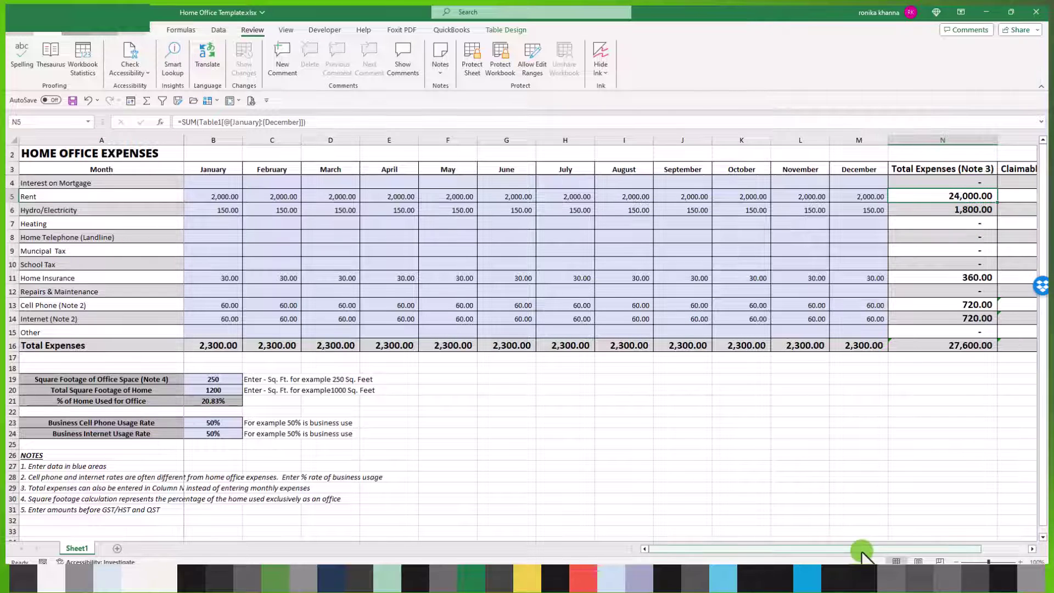
pyautogui.moveTo(860, 548); pyautogui.dragTo(907, 548)
pyautogui.click(952, 198)
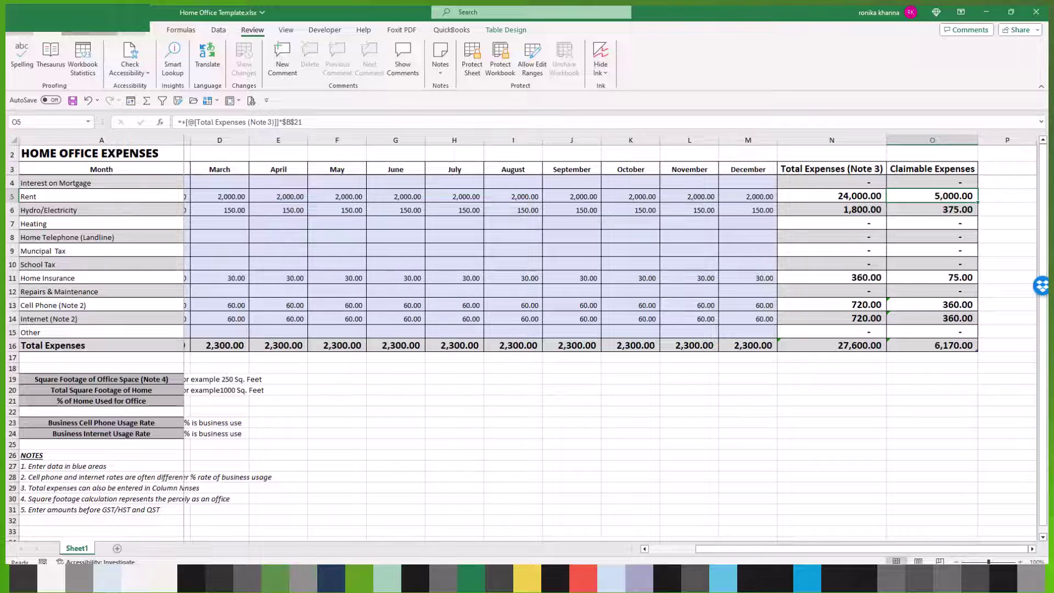
pyautogui.hotkey('alt', 'Tab')
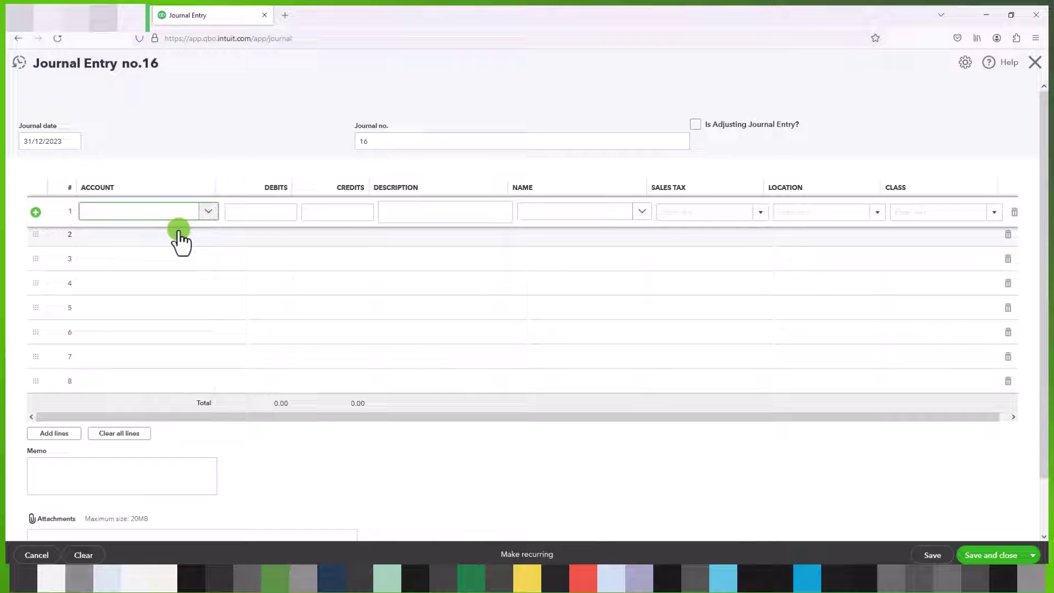
pyautogui.write('rent')
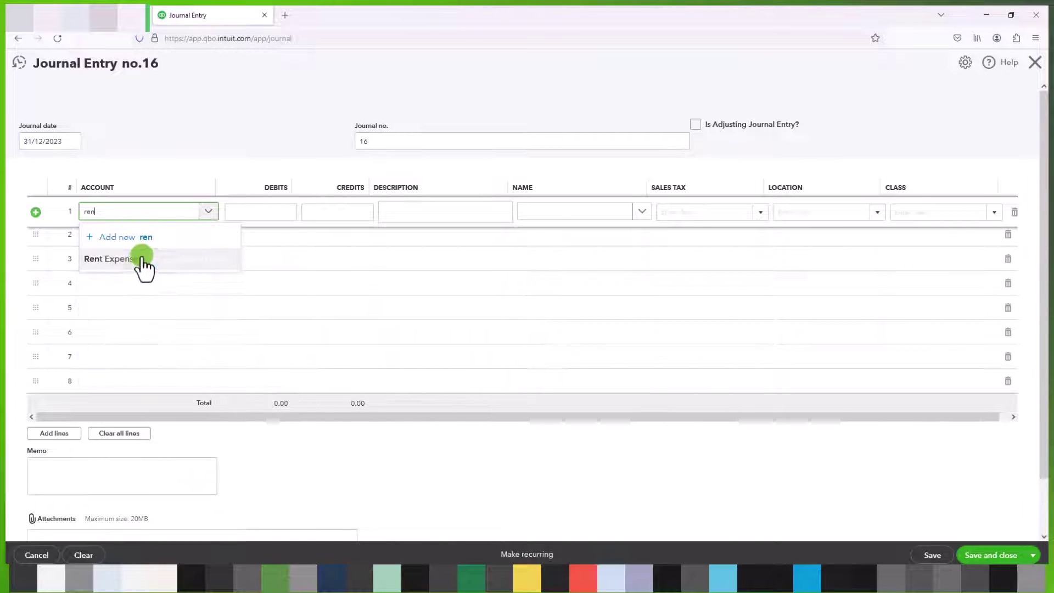
pyautogui.click(144, 260)
pyautogui.click(287, 205)
pyautogui.write('1000')
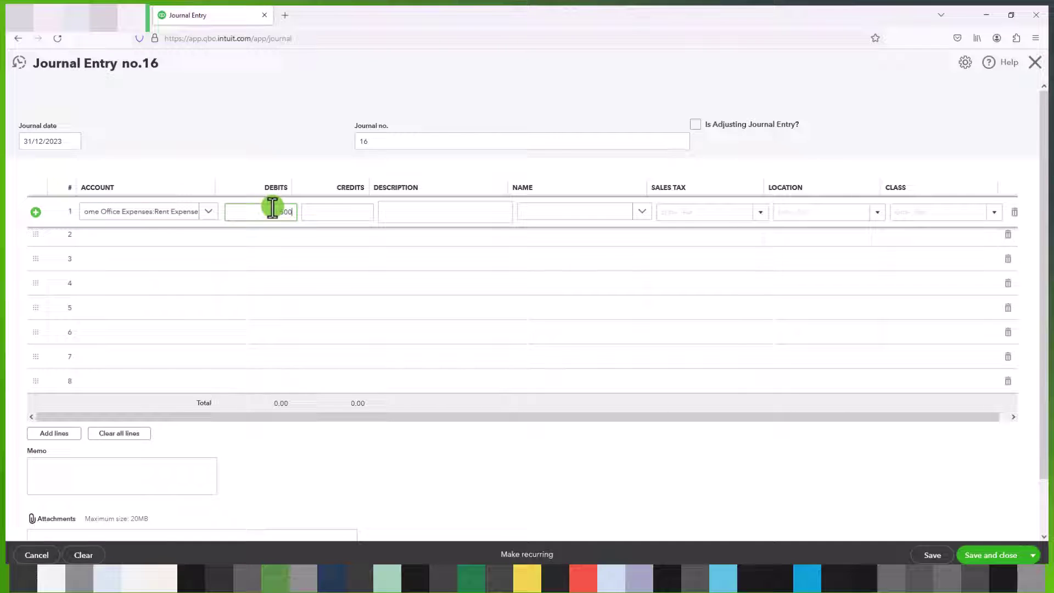
pyautogui.click(148, 236)
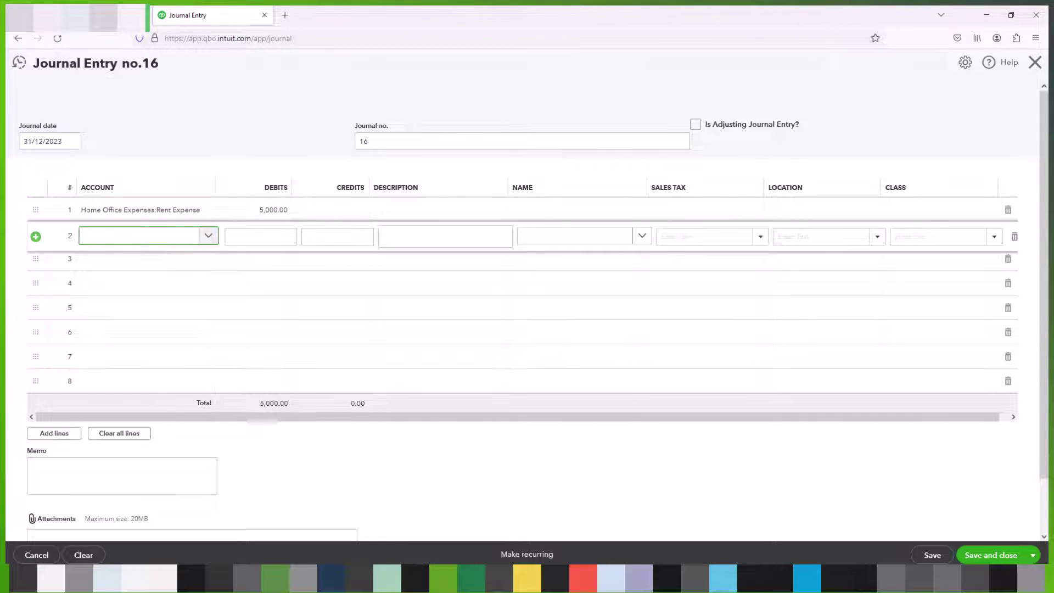
# Step: Debit Home Office Expenses:Utilities 375.00 on line 2, then look at the Home Insurance row
pyautogui.hotkey('alt', 'Tab')
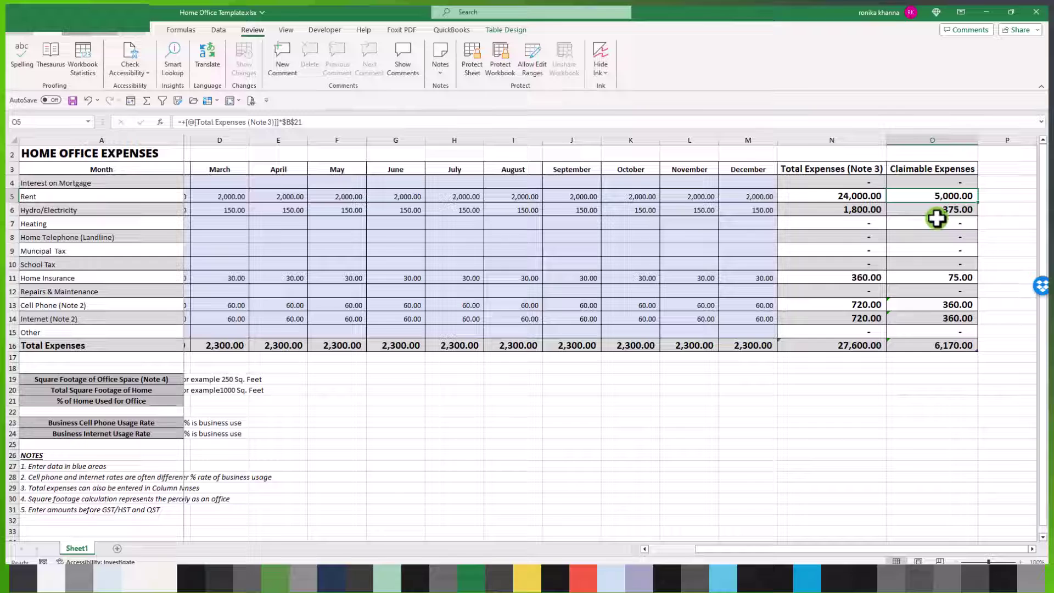
pyautogui.click(935, 214)
pyautogui.click(471, 577)
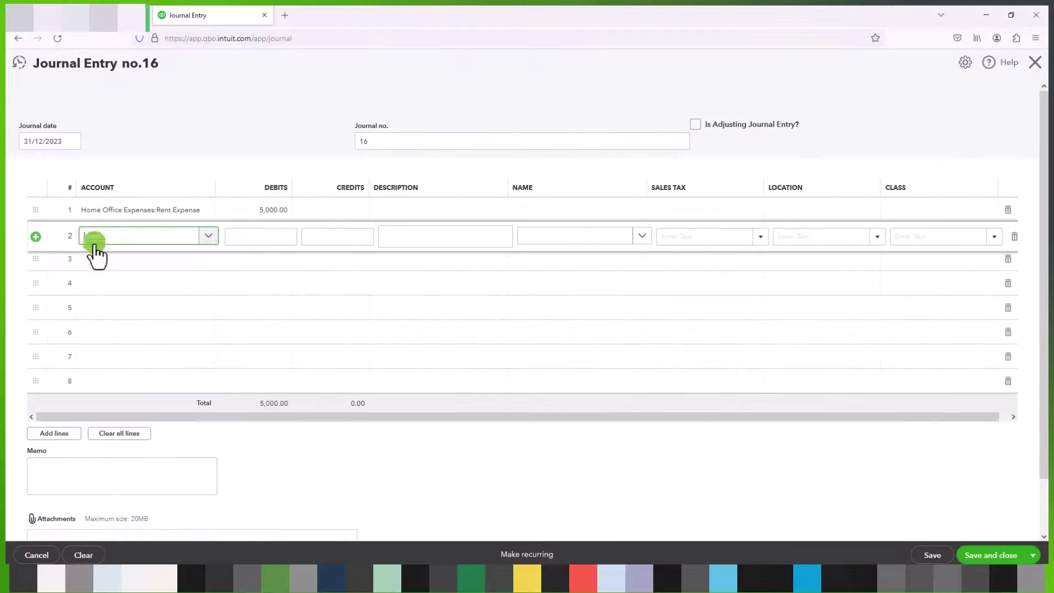
pyautogui.write('util')
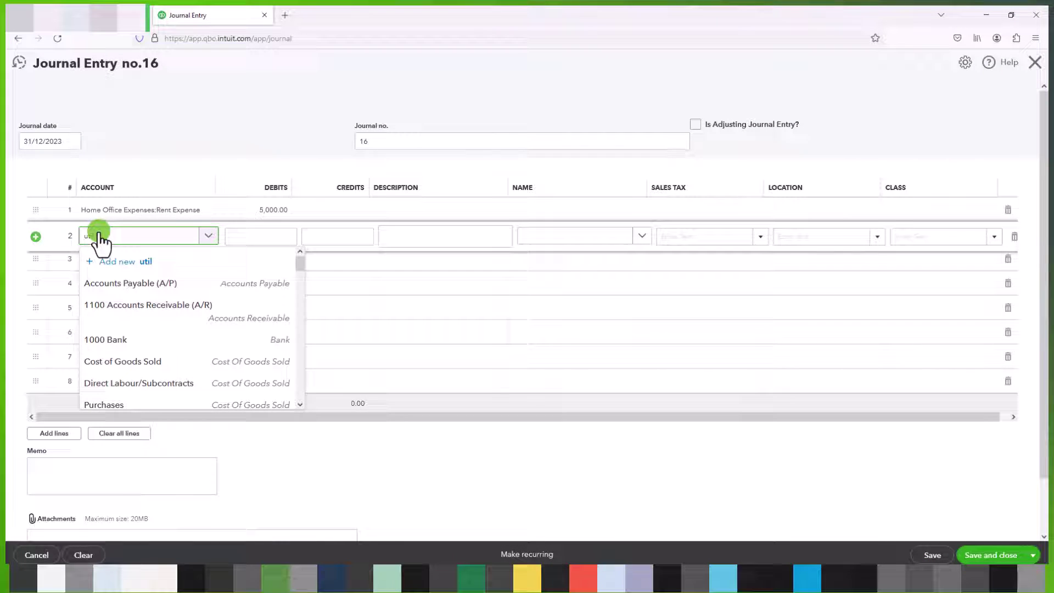
pyautogui.click(144, 286)
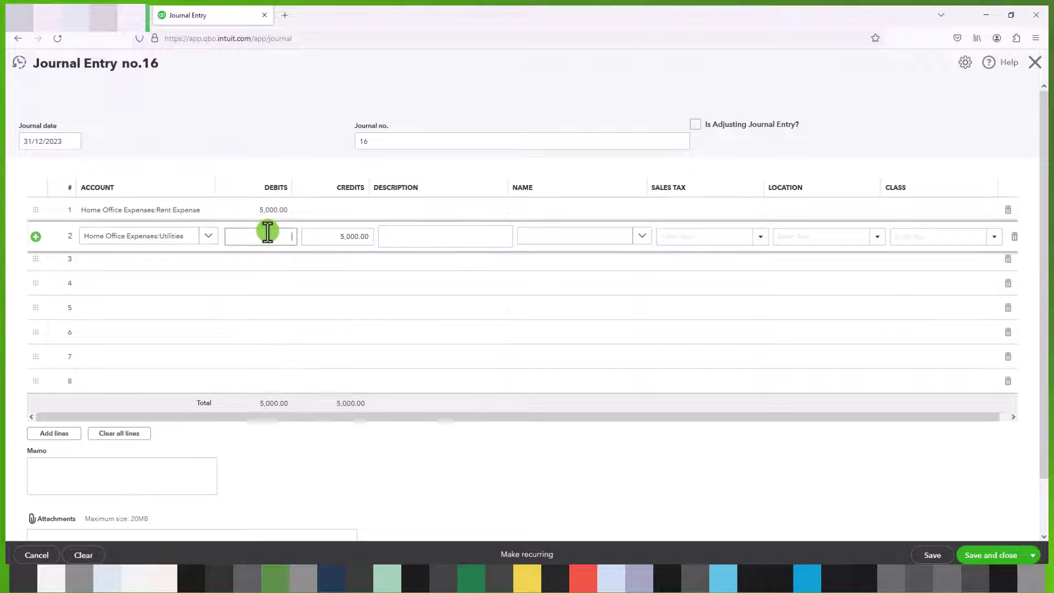
pyautogui.write('375')
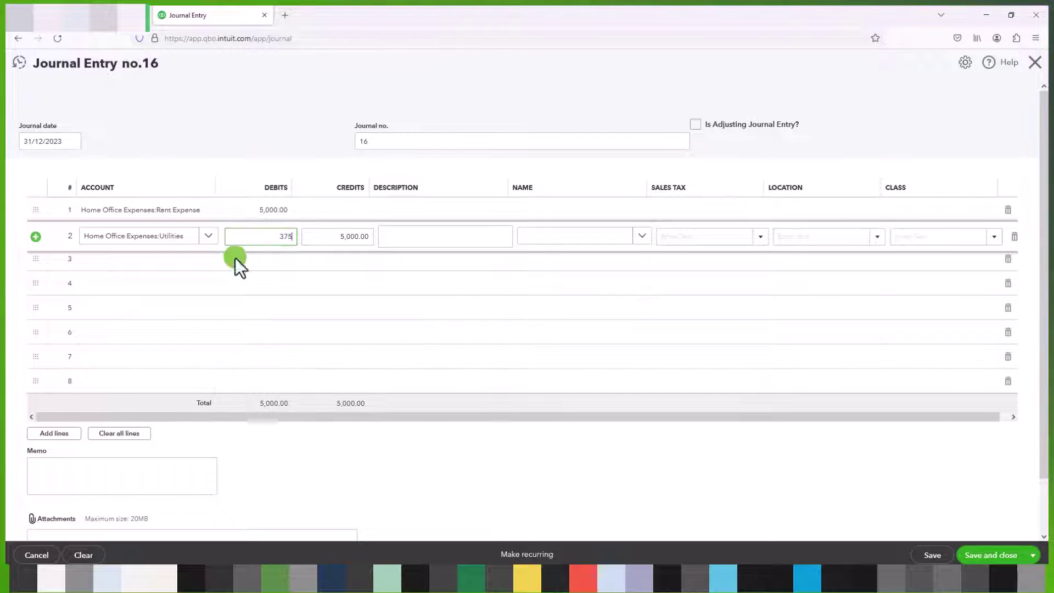
pyautogui.click(144, 266)
pyautogui.hotkey('alt', 'Tab')
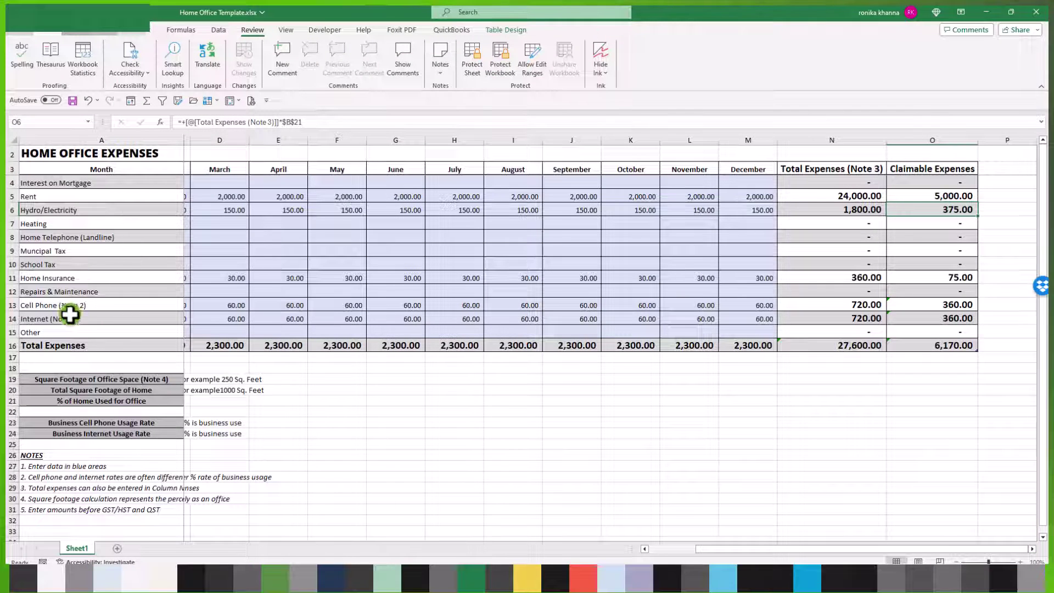
pyautogui.click(9, 278)
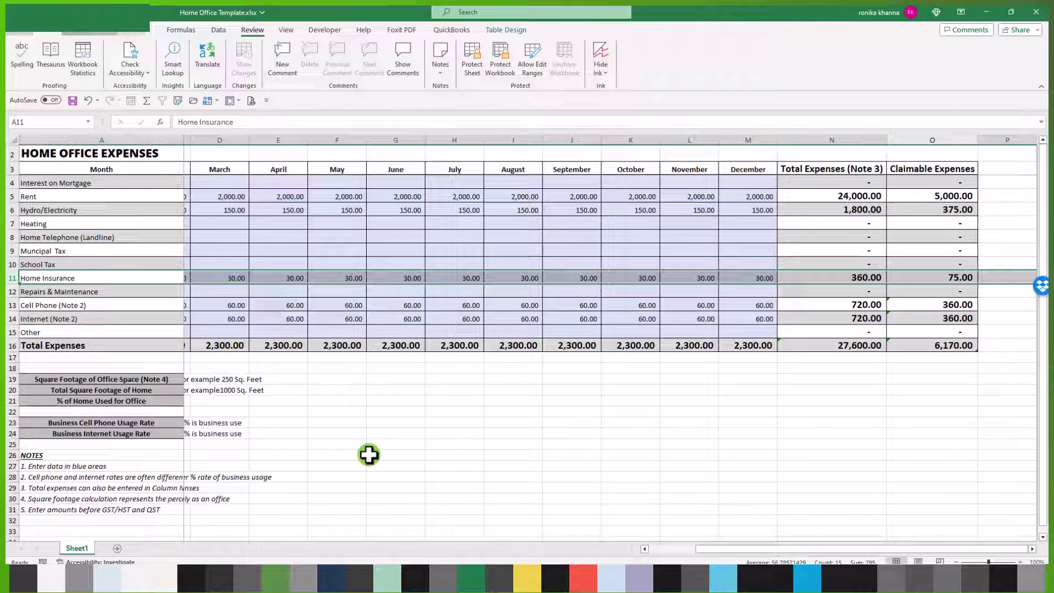
# Step: Debit Home Office Expenses:Insurance 75.00 on line 3, cross-checking the figure in Excel
pyautogui.hotkey('alt', 'Tab')
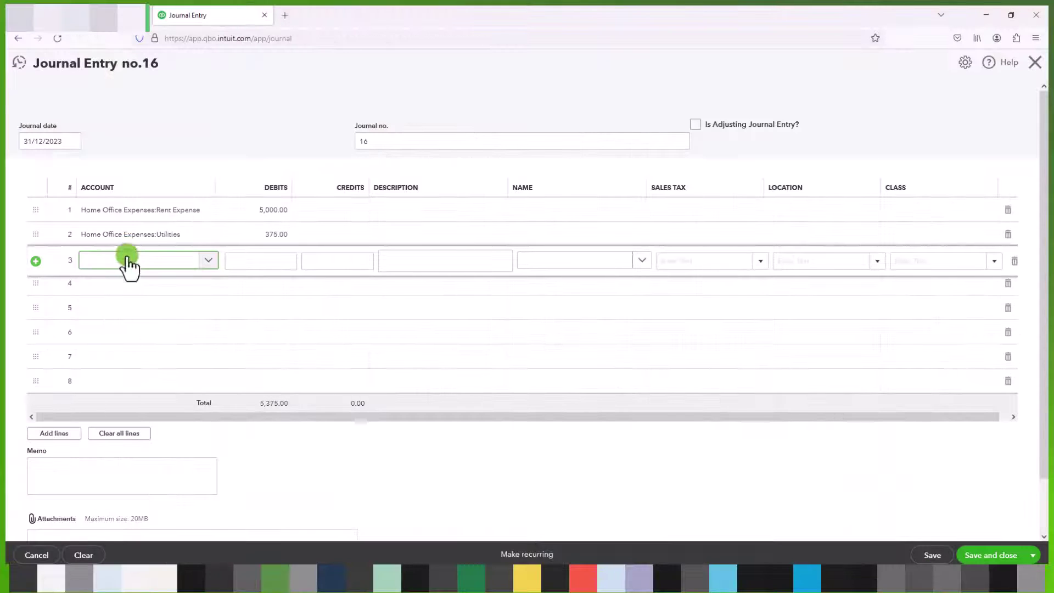
pyautogui.write('insu')
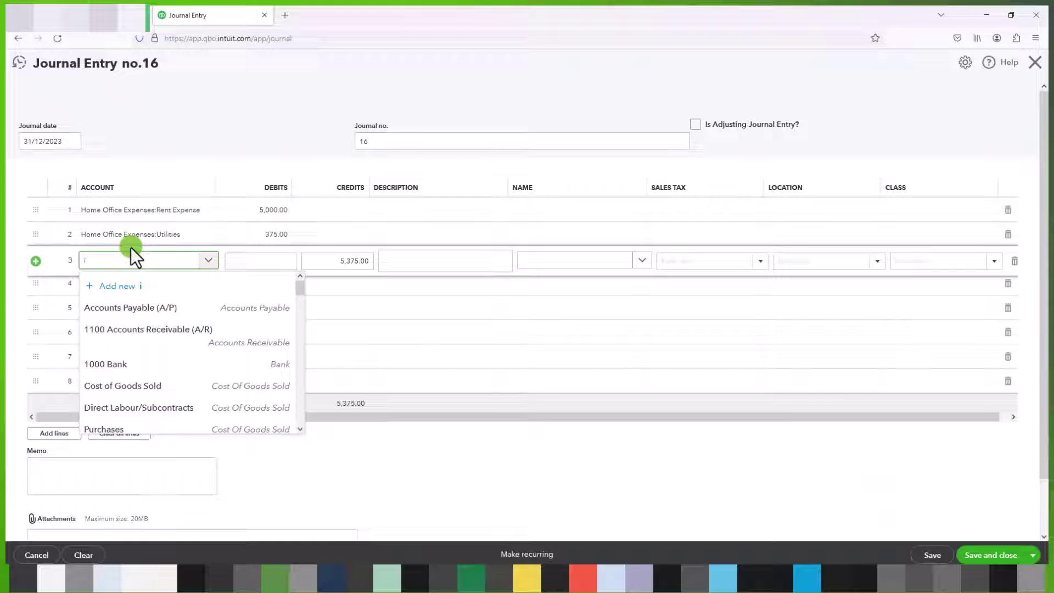
pyautogui.click(163, 309)
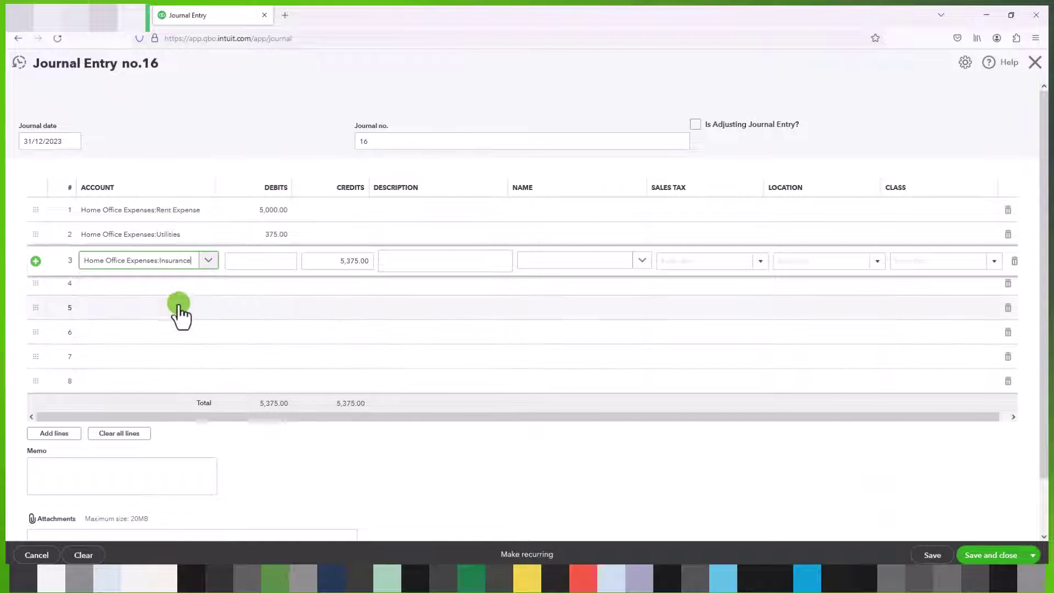
pyautogui.click(265, 262)
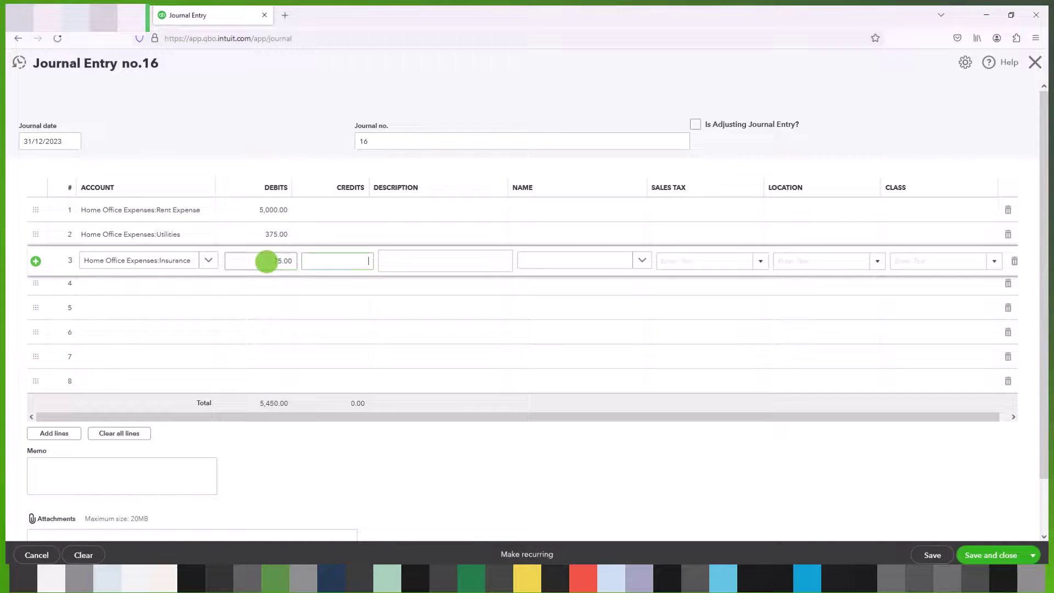
pyautogui.hotkey('alt', 'Tab')
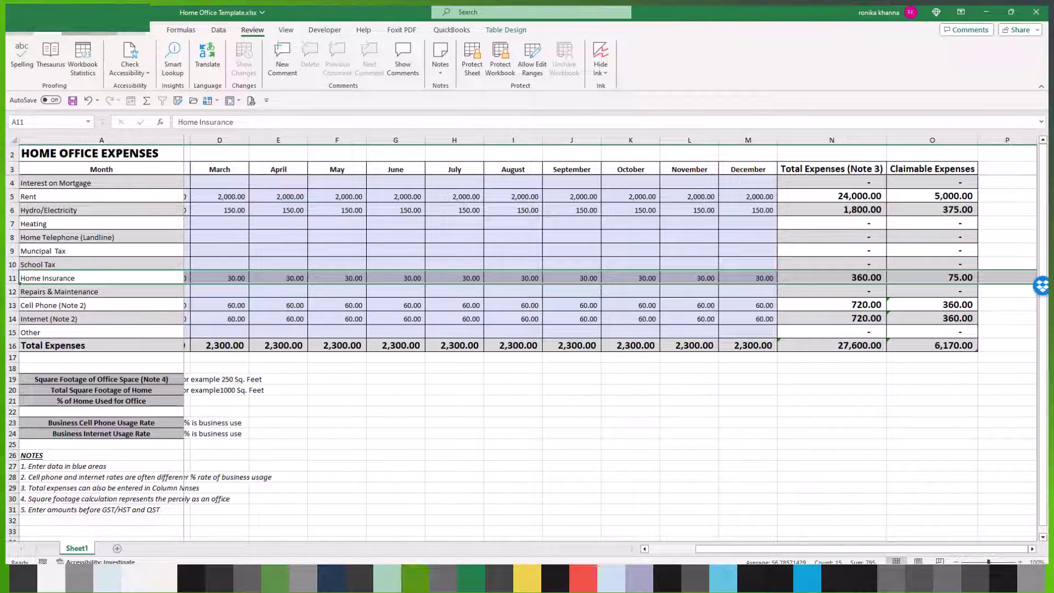
pyautogui.moveTo(420, 578)
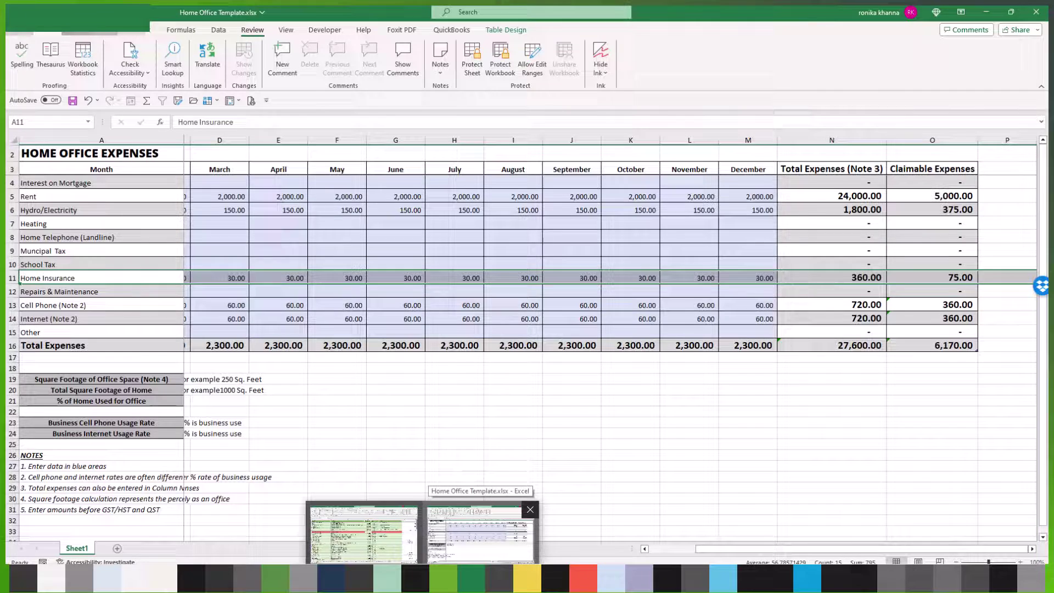
pyautogui.click(364, 535)
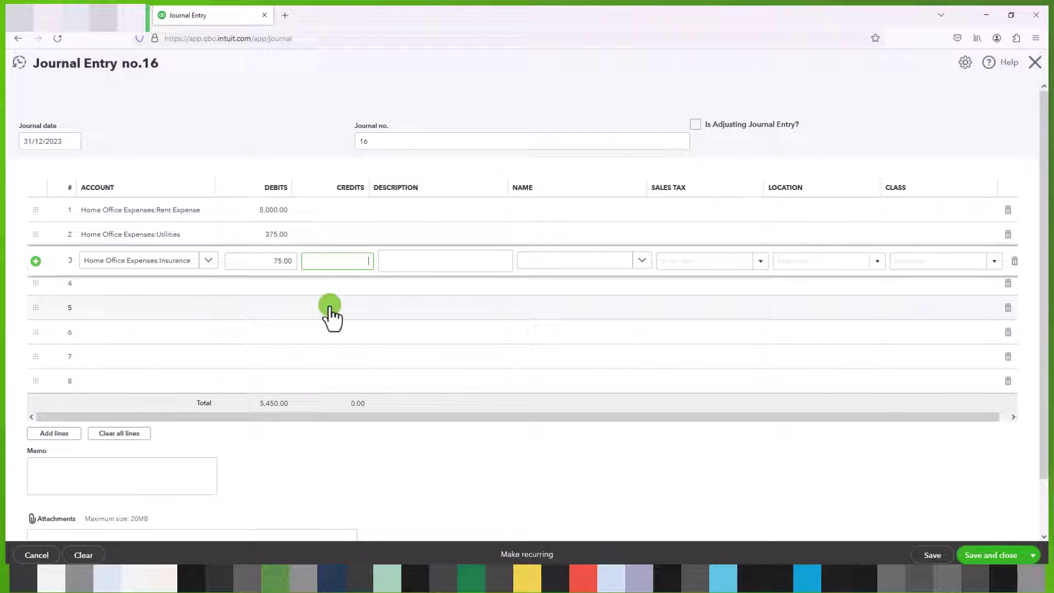
pyautogui.click(142, 243)
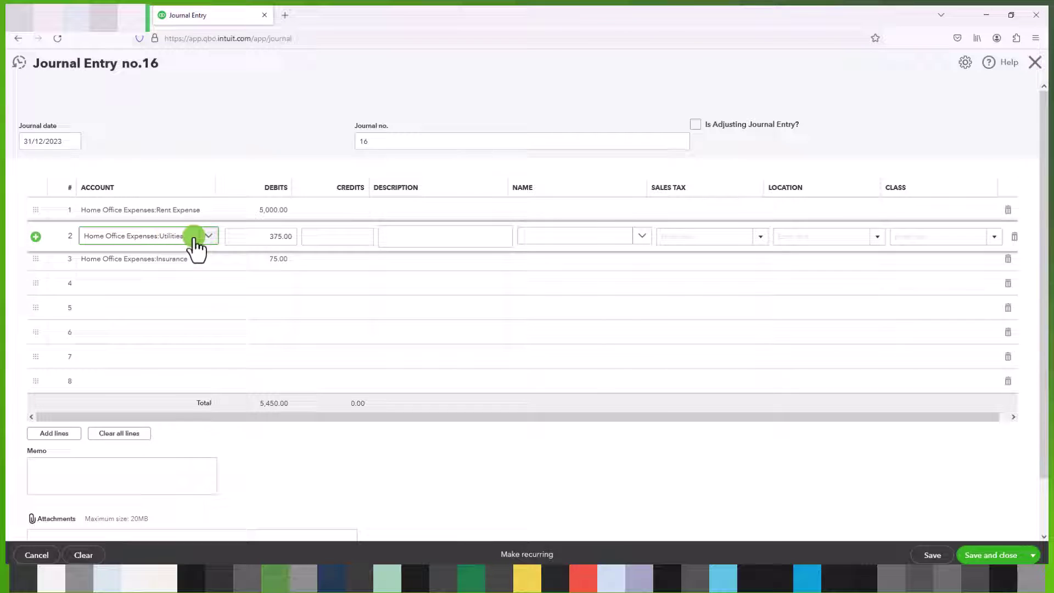
# Step: Tax-code the rent line Exempt (0% Purchases) and the utilities line HST ON (13% Purchases)
pyautogui.click(166, 213)
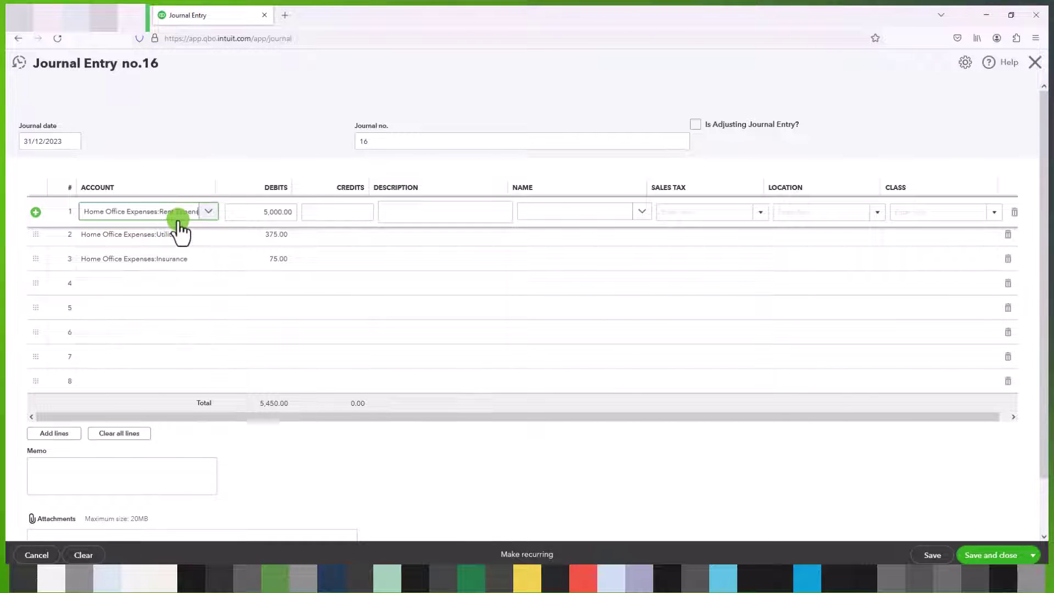
pyautogui.click(746, 217)
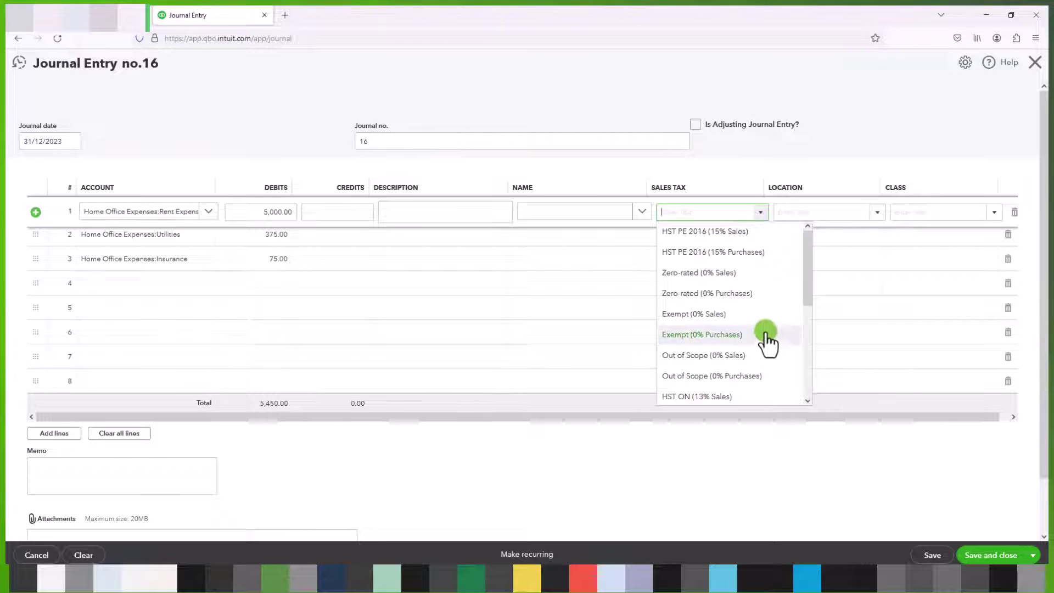
pyautogui.scroll(-3, 767, 343)
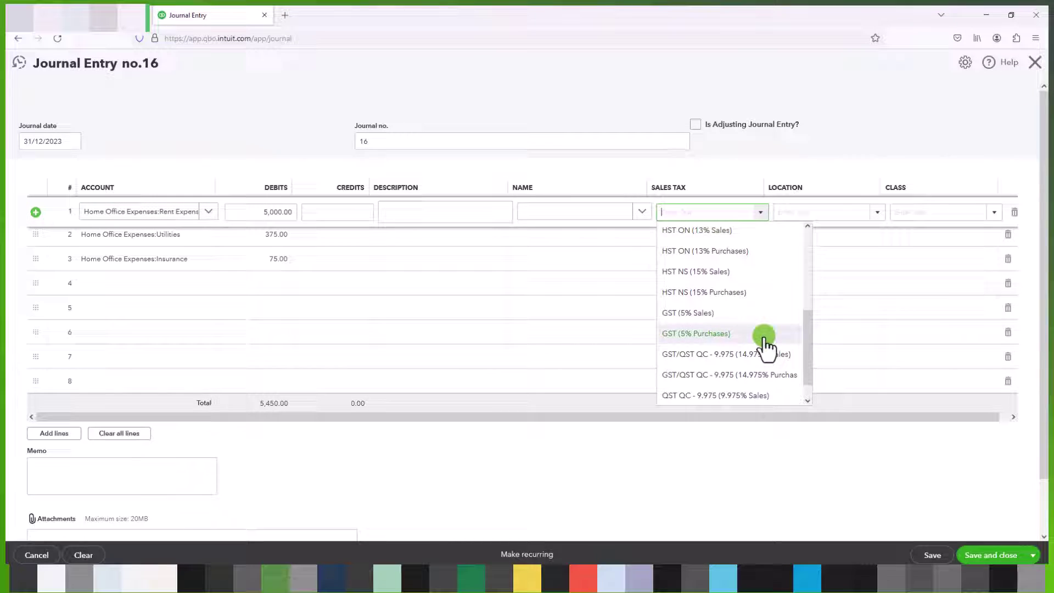
pyautogui.scroll(3, 765, 347)
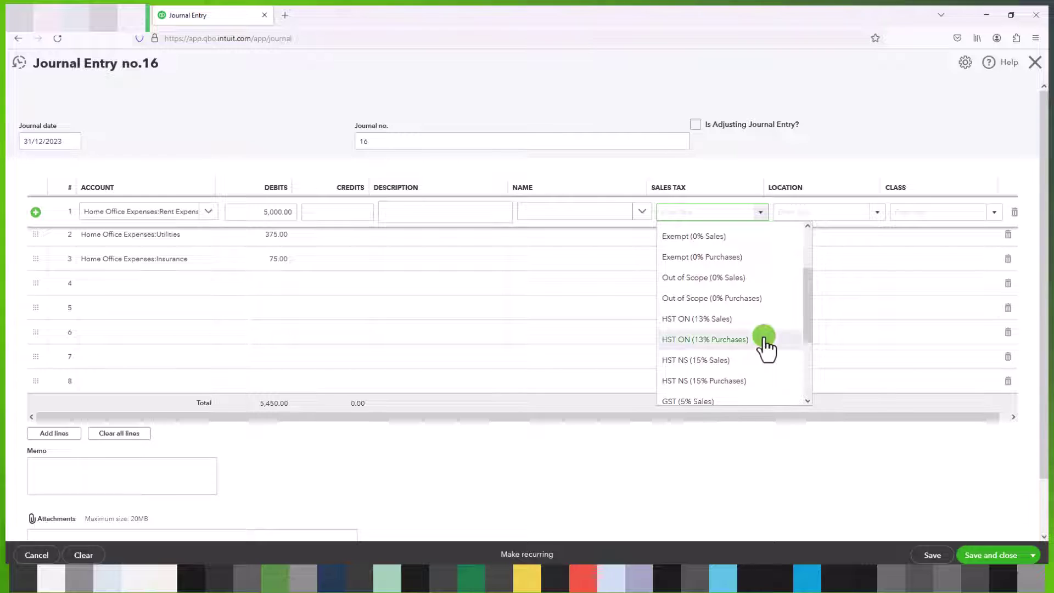
pyautogui.click(727, 256)
pyautogui.click(708, 236)
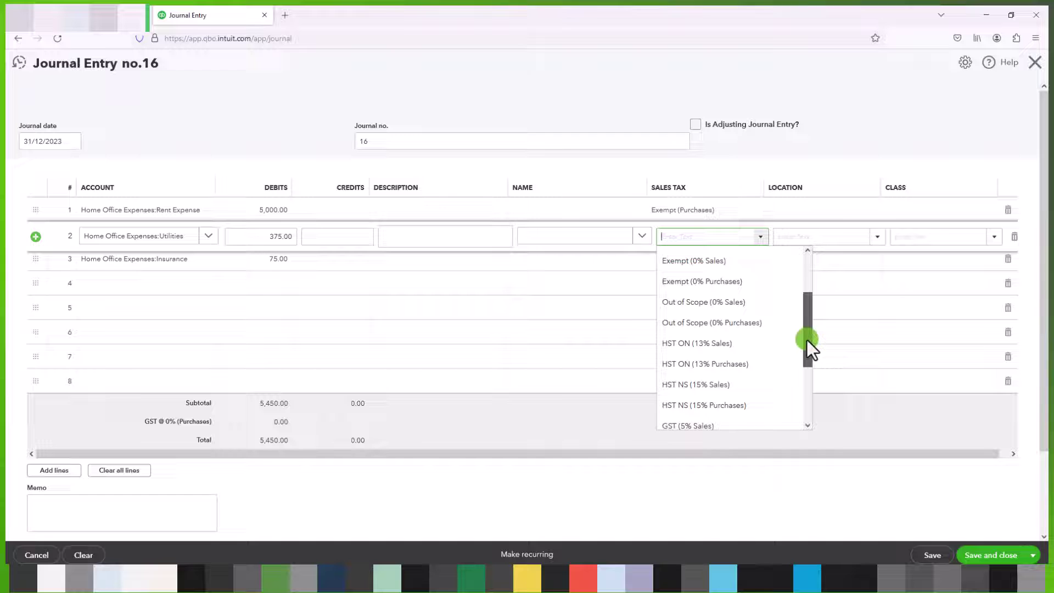
pyautogui.moveTo(806, 339); pyautogui.dragTo(807, 344)
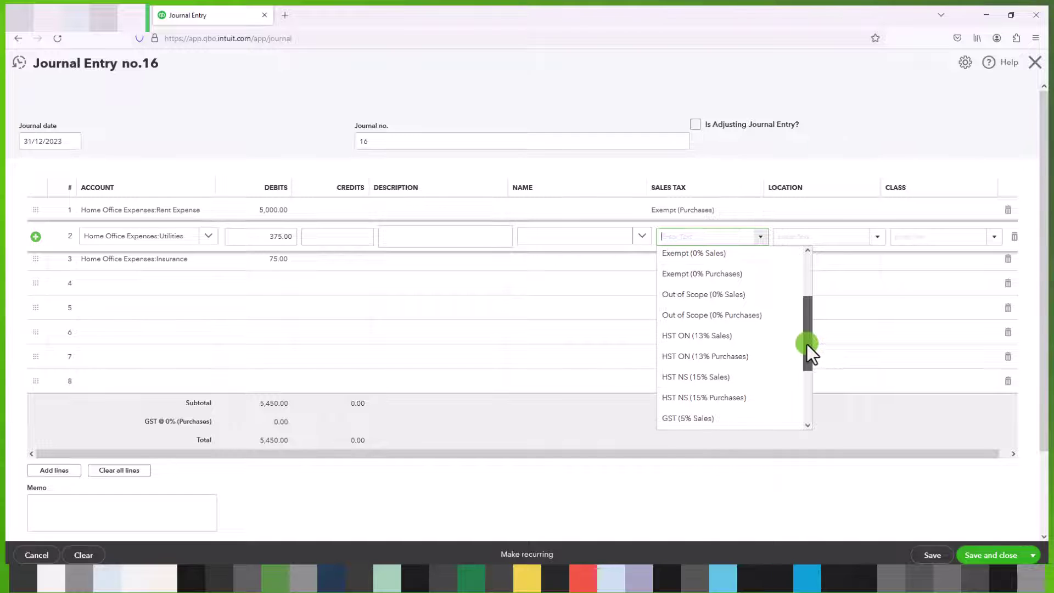
pyautogui.click(727, 353)
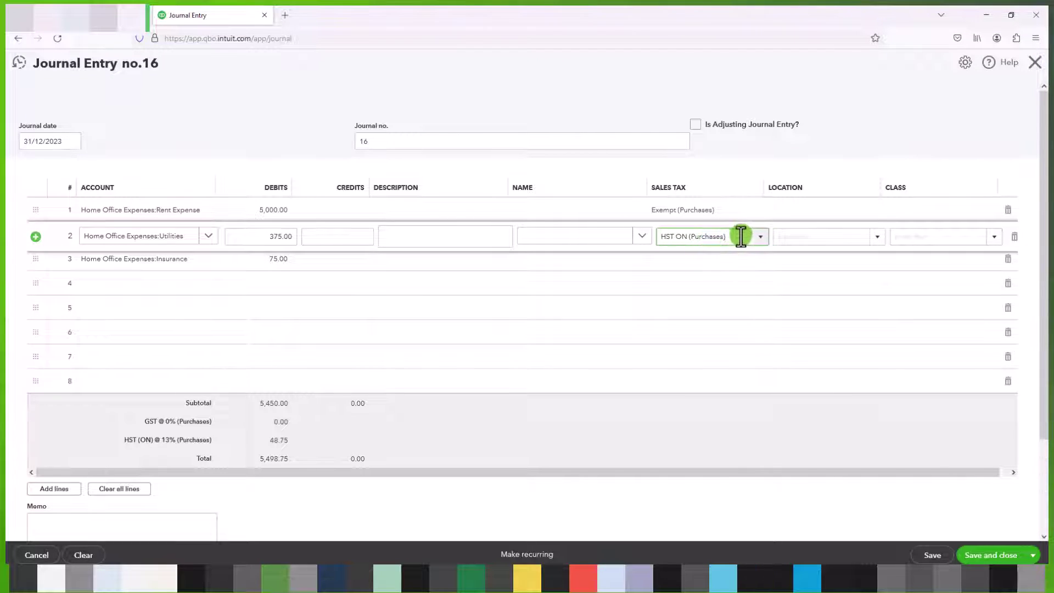
# Step: Mark the insurance line Exempt (0% Purchases), bringing the entry total to 5,498.75
pyautogui.click(682, 273)
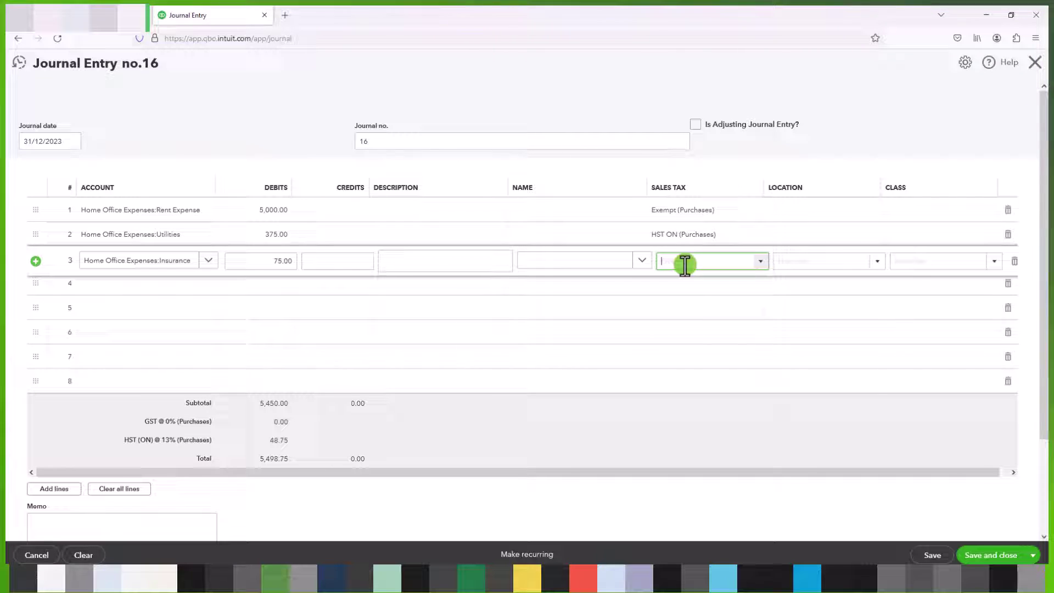
pyautogui.click(760, 262)
pyautogui.scroll(-3, 749, 412)
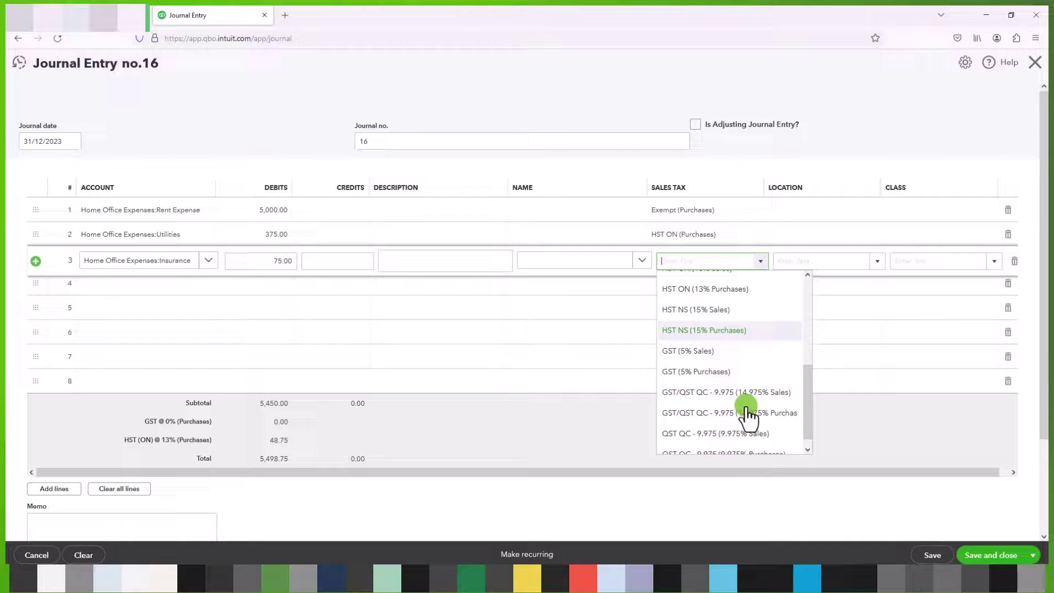
pyautogui.scroll(4, 747, 400)
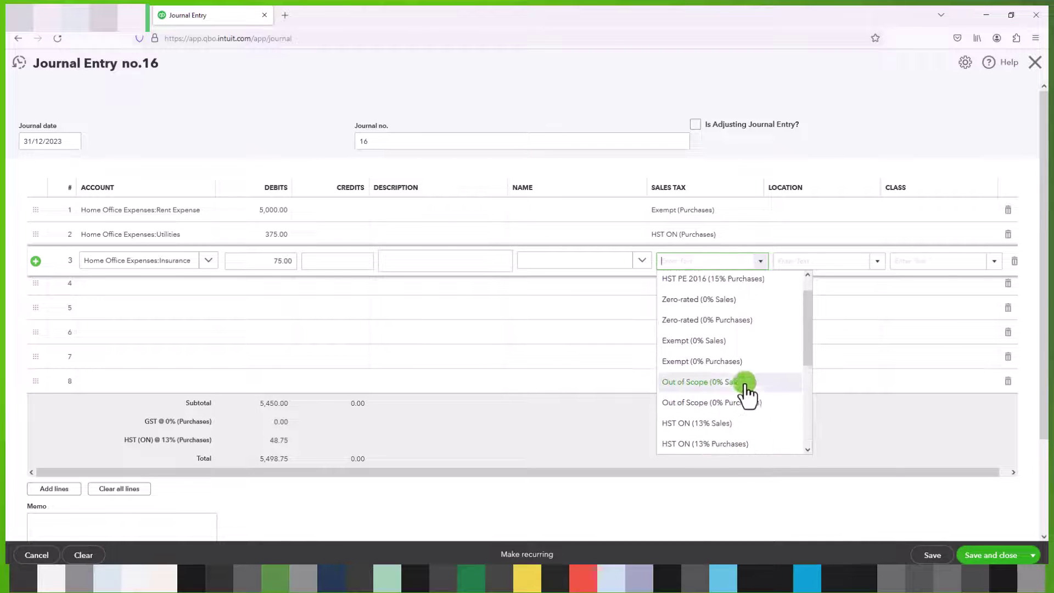
pyautogui.click(717, 363)
pyautogui.click(126, 285)
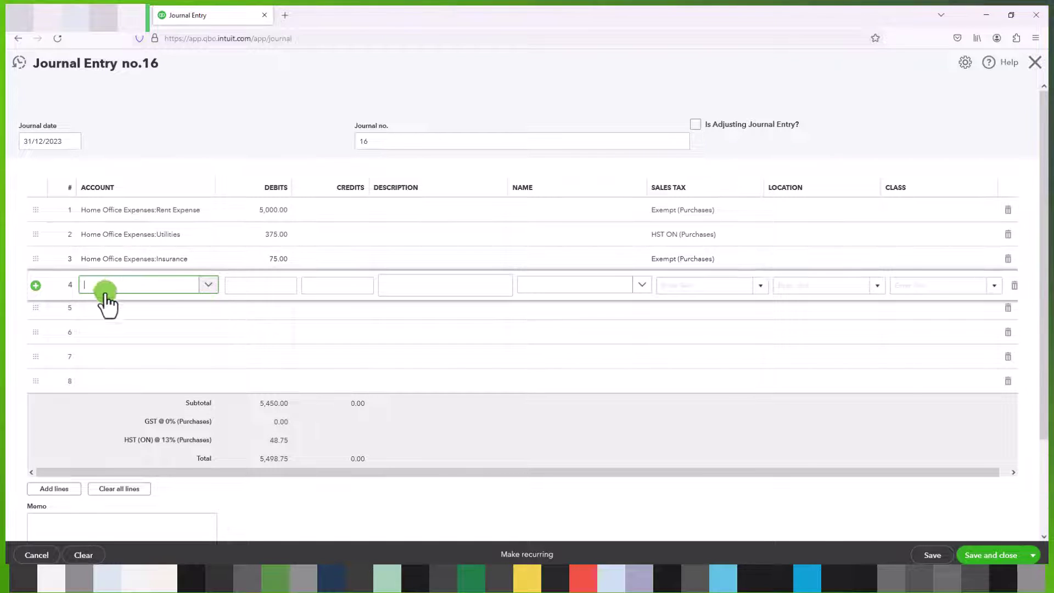
pyautogui.hotkey('alt', 'Tab')
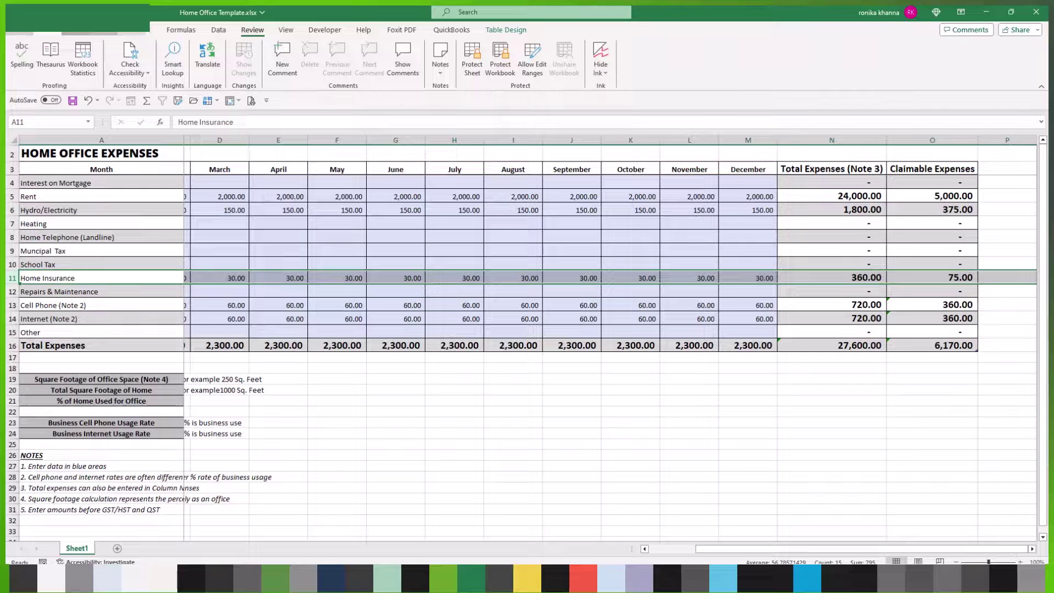
pyautogui.click(948, 306)
pyautogui.click(948, 318)
pyautogui.click(948, 305)
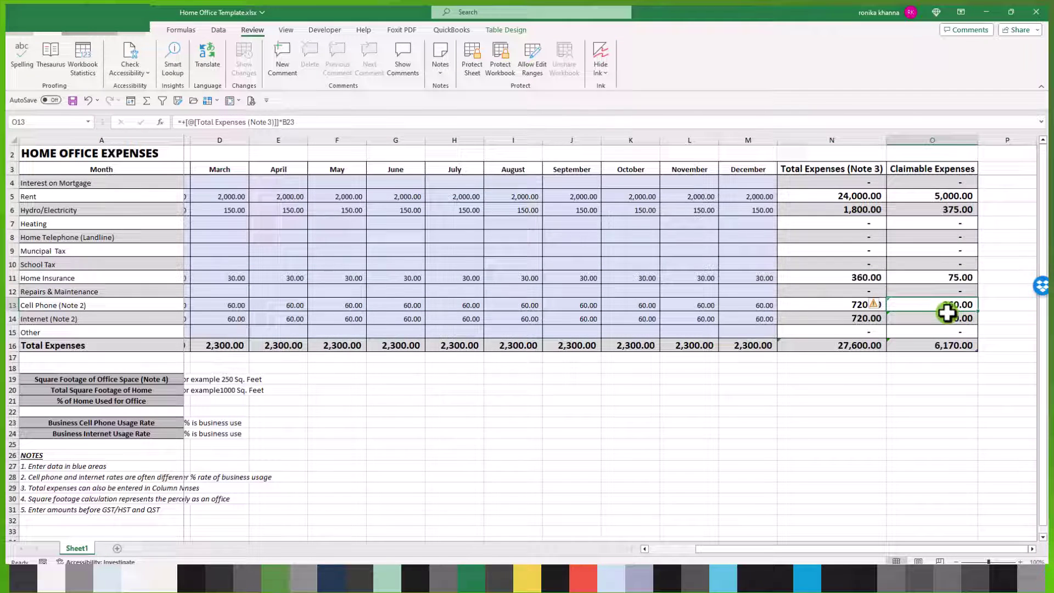
pyautogui.click(948, 317)
pyautogui.hotkey('alt', 'Tab')
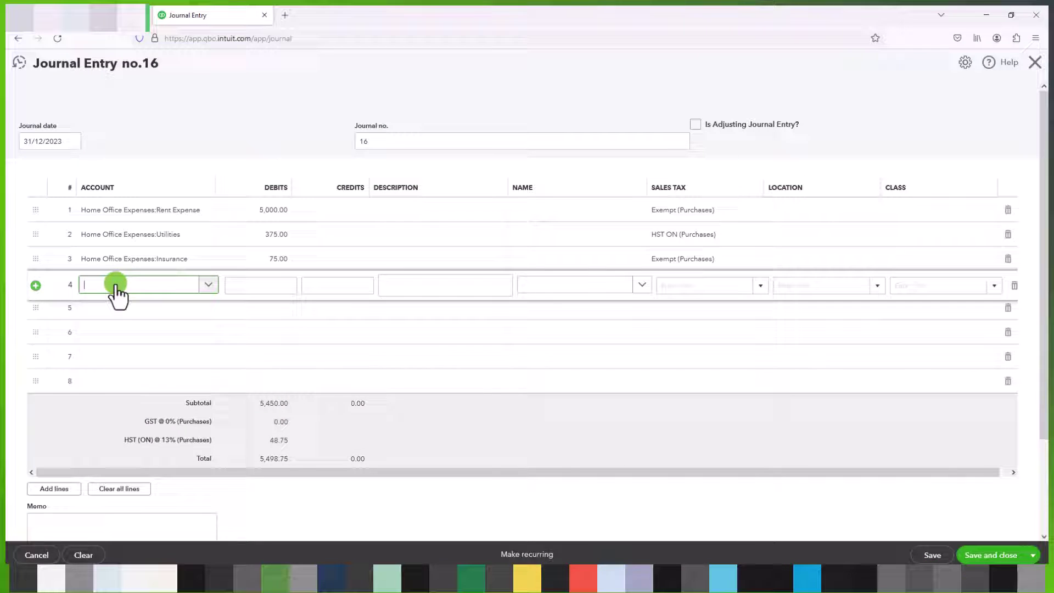
# Step: Debit Telephone 360.00 on line 4 with the HST ON (Purchases) tax code
pyautogui.write('telep')
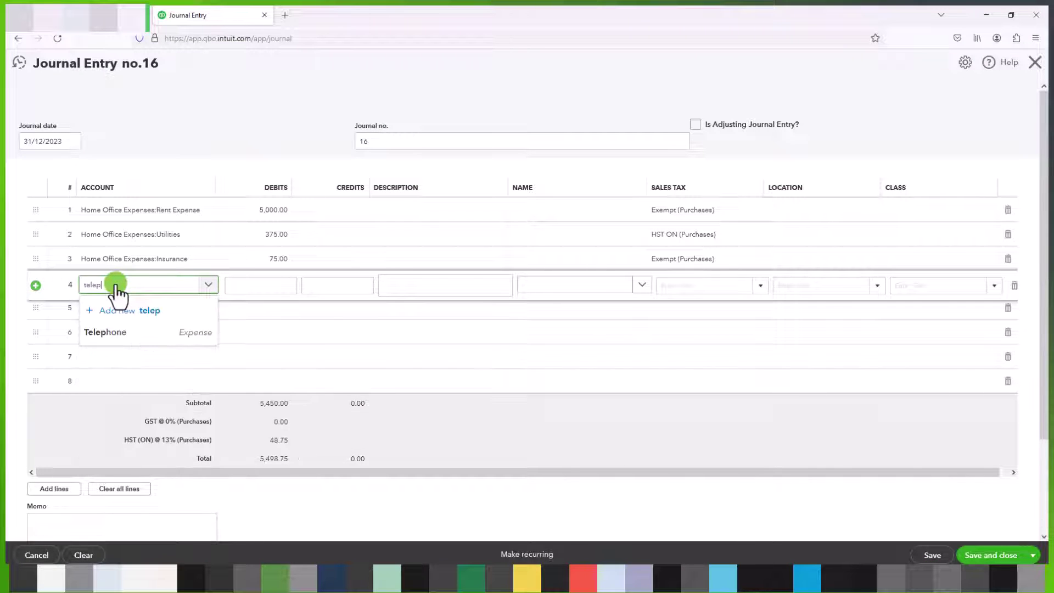
pyautogui.click(113, 332)
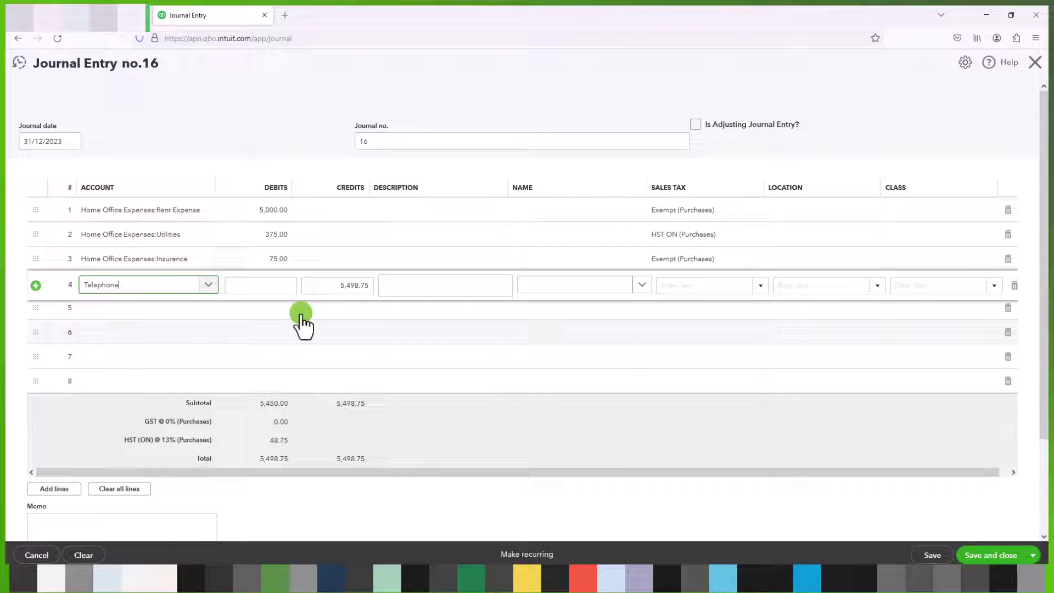
pyautogui.click(257, 286)
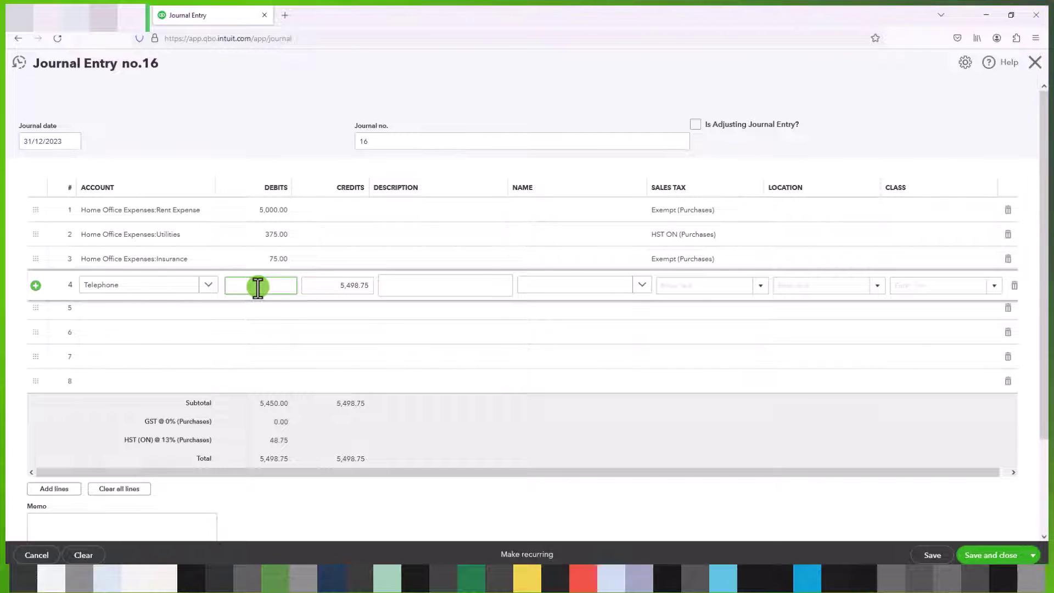
pyautogui.write('360')
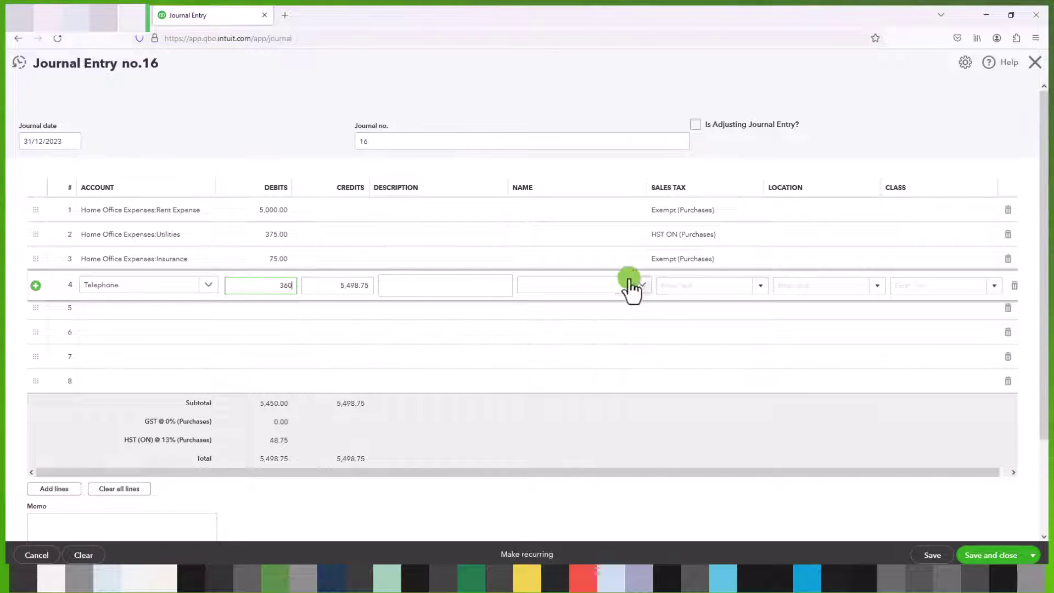
pyautogui.click(666, 286)
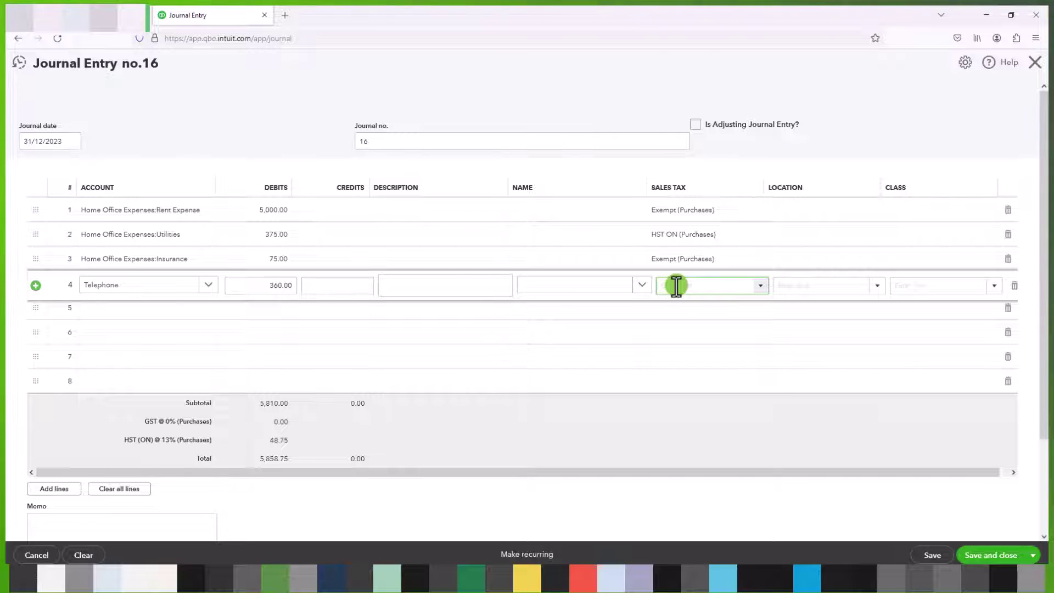
pyautogui.write('HST PE 2016 (Sales')
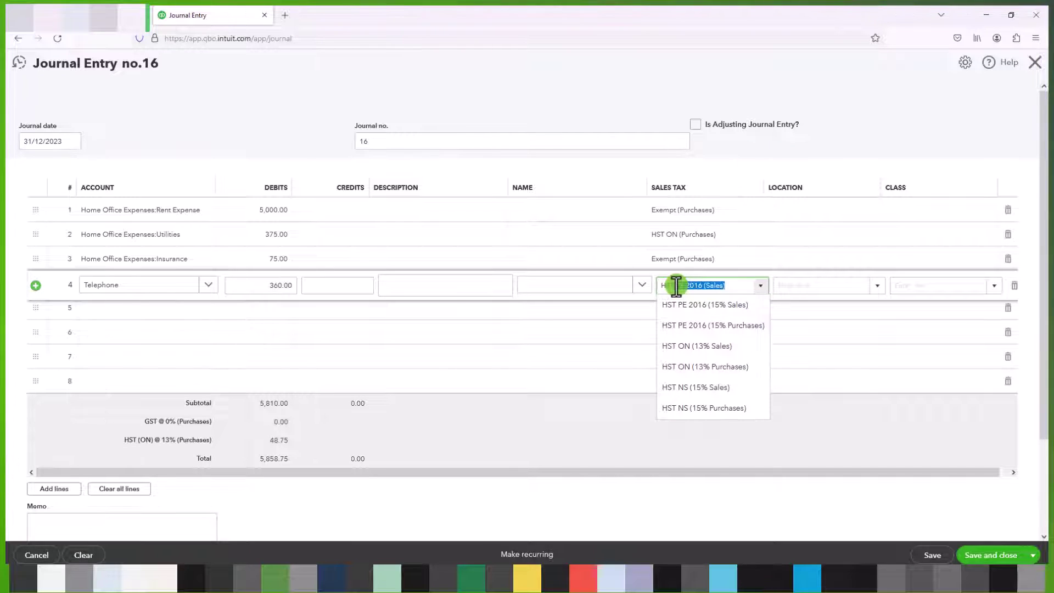
pyautogui.click(736, 366)
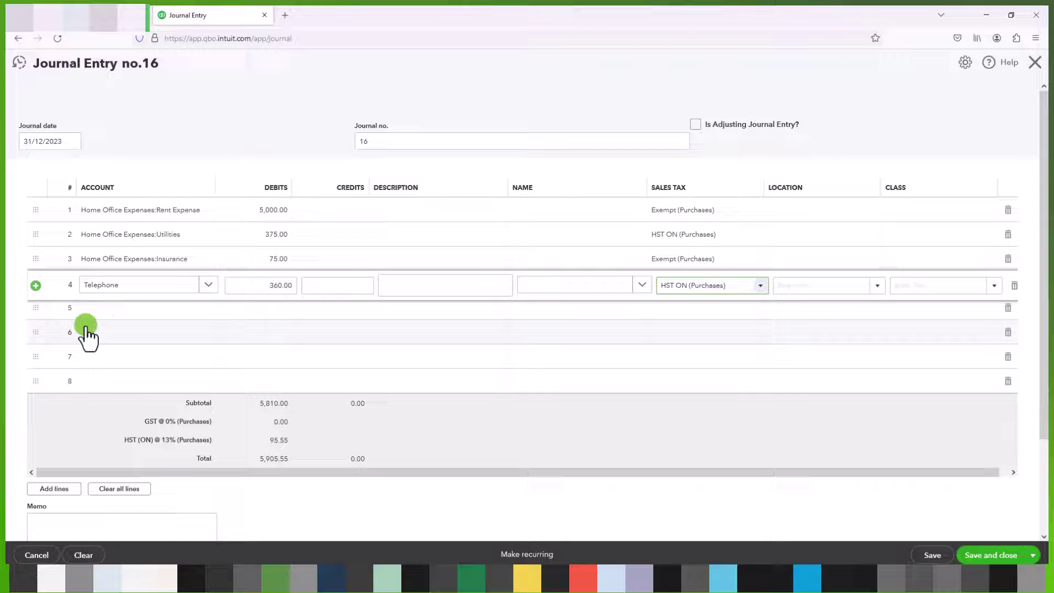
# Step: Add line 5 debiting the internet account 360.00 with HST ON (Purchases)
pyautogui.click(115, 311)
pyautogui.write('inter')
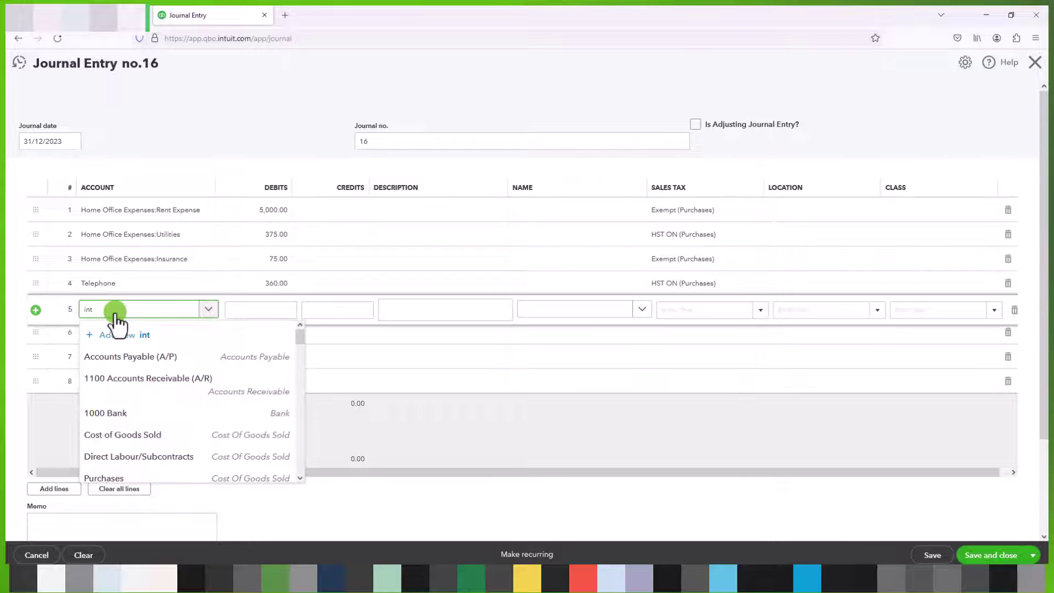
pyautogui.click(130, 366)
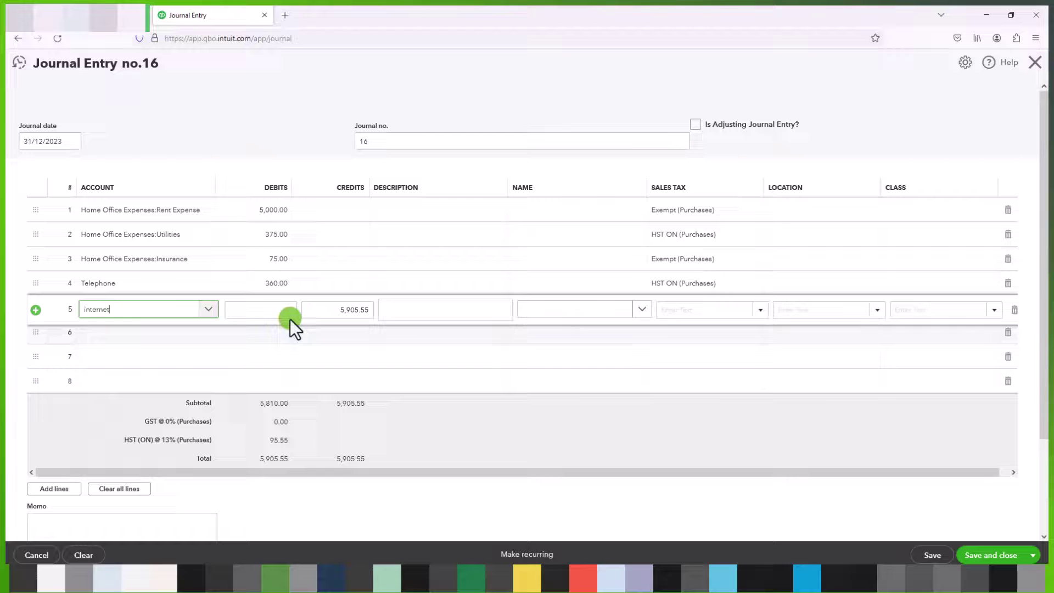
pyautogui.click(275, 311)
pyautogui.write('360')
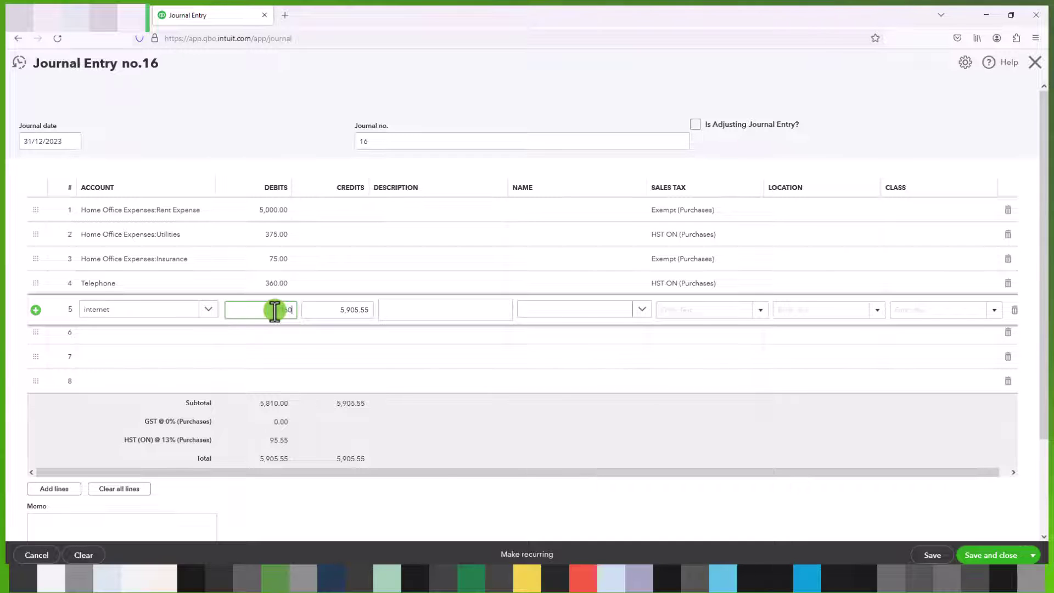
pyautogui.click(666, 308)
pyautogui.write('h')
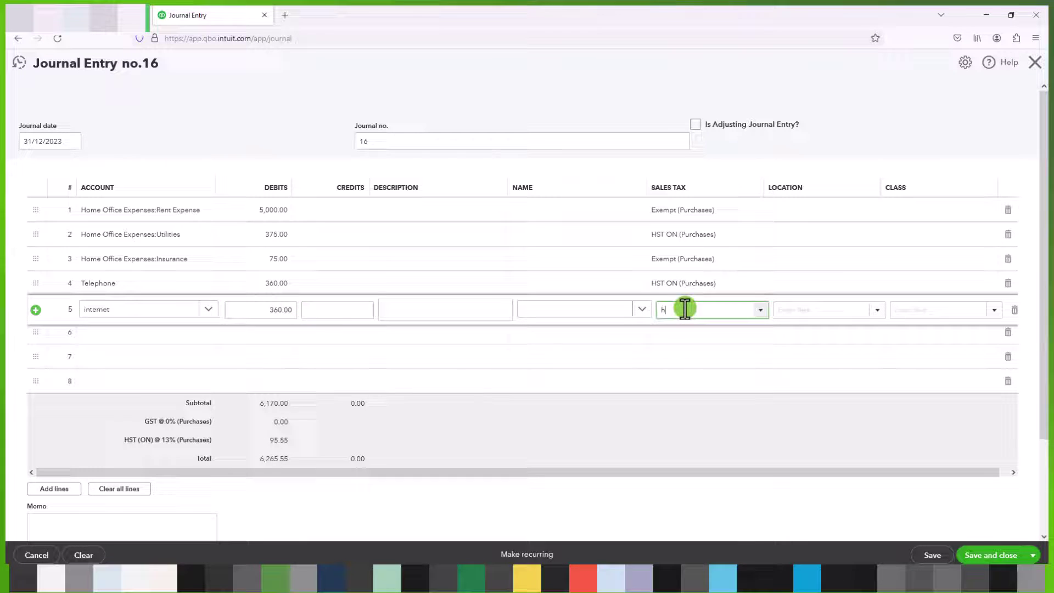
pyautogui.click(706, 382)
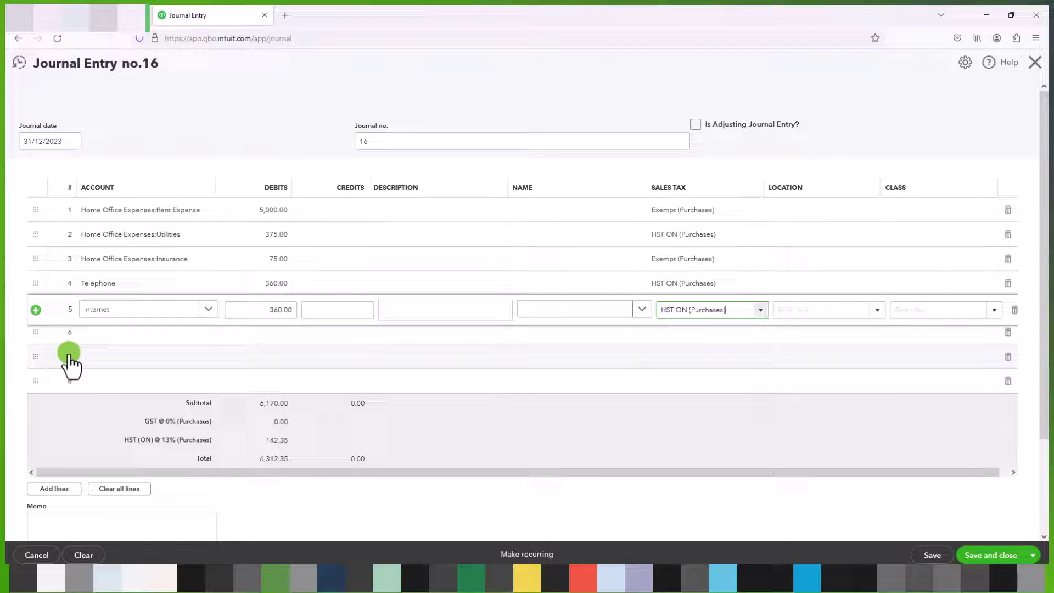
# Step: Start line 6 with 'Owner' as the account, then select that text to replace it
pyautogui.click(111, 334)
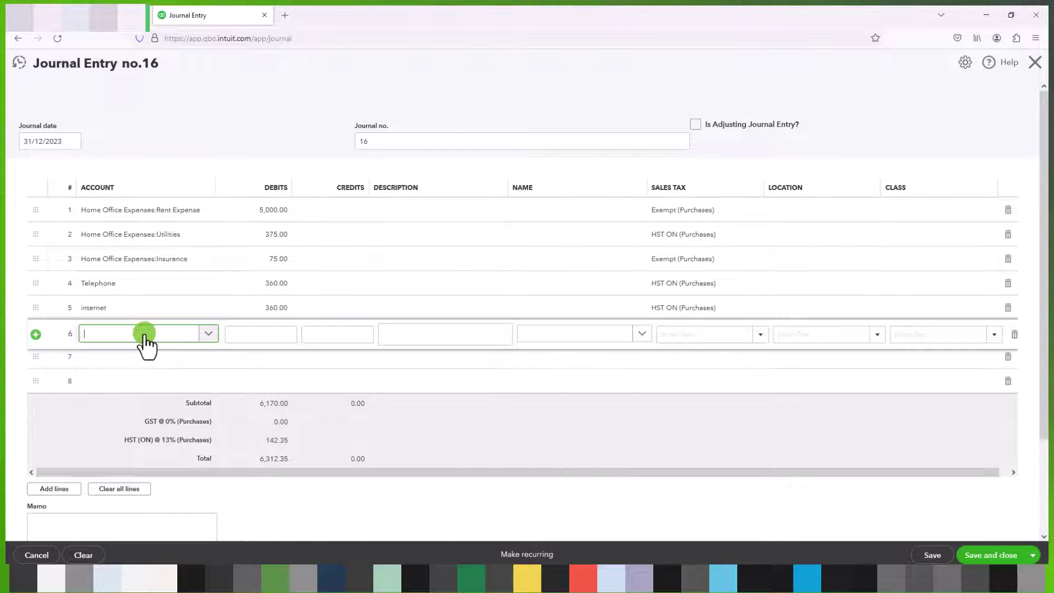
pyautogui.write('Owners Equity')
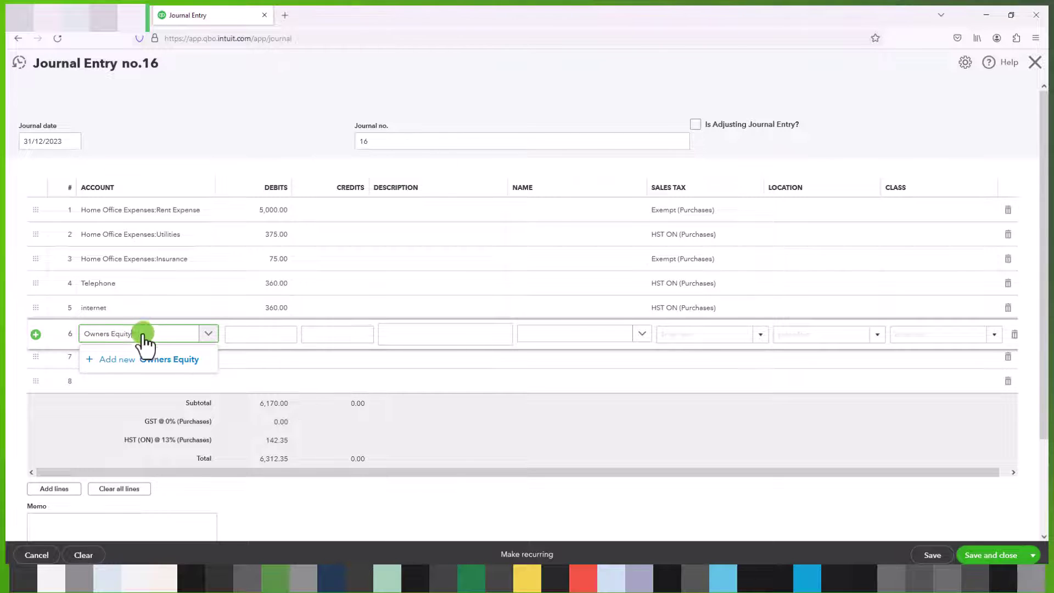
pyautogui.moveTo(153, 335); pyautogui.dragTo(47, 339)
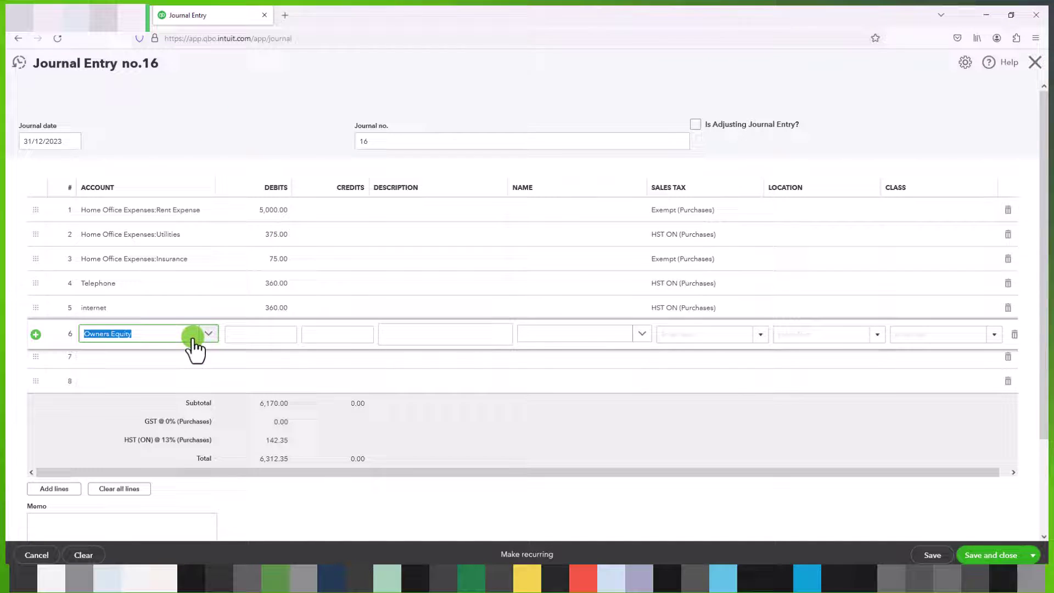
# Step: Credit Shareholder Loan 6,312.35 on line 6 and save journal entry 16
pyautogui.write('s')
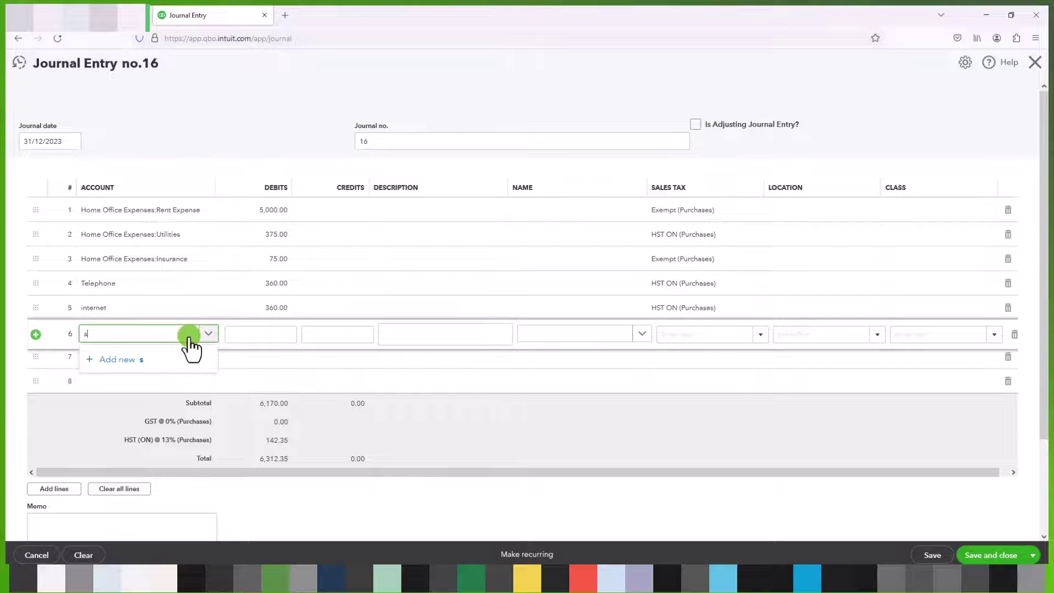
pyautogui.write('hareh')
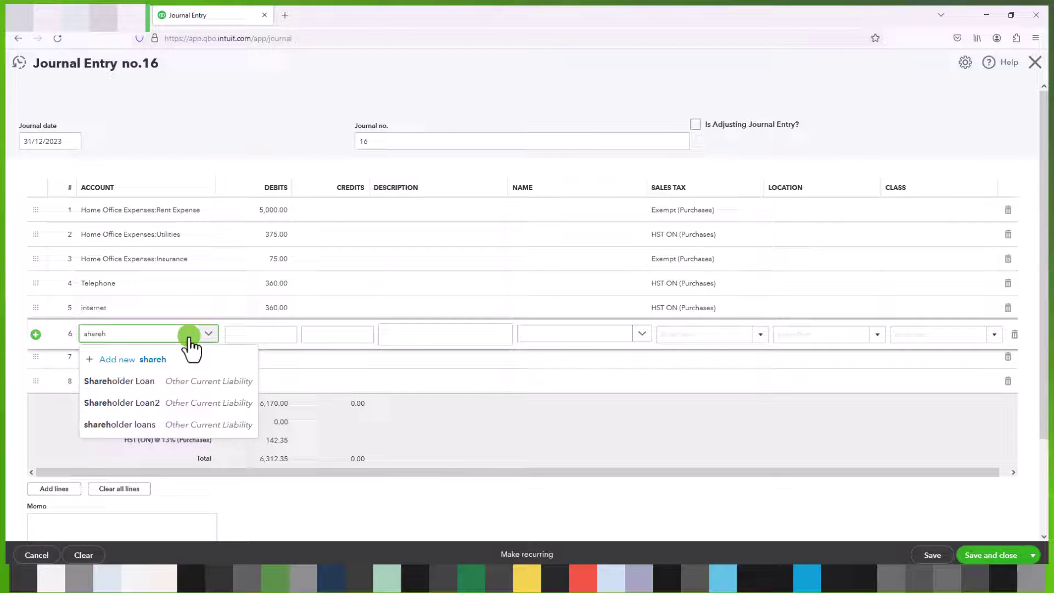
pyautogui.click(183, 383)
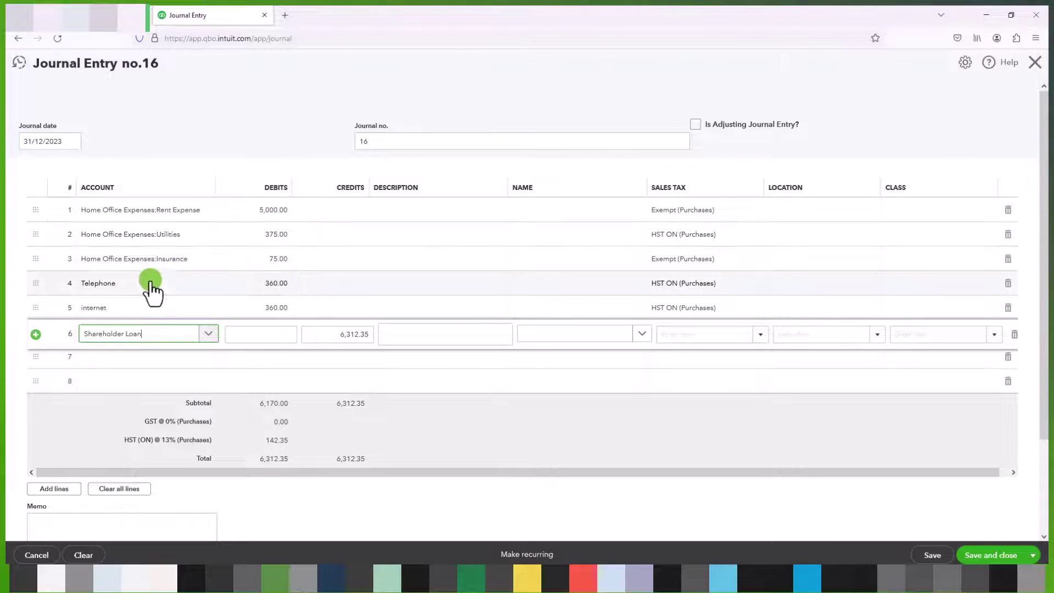
pyautogui.click(335, 334)
pyautogui.click(336, 334)
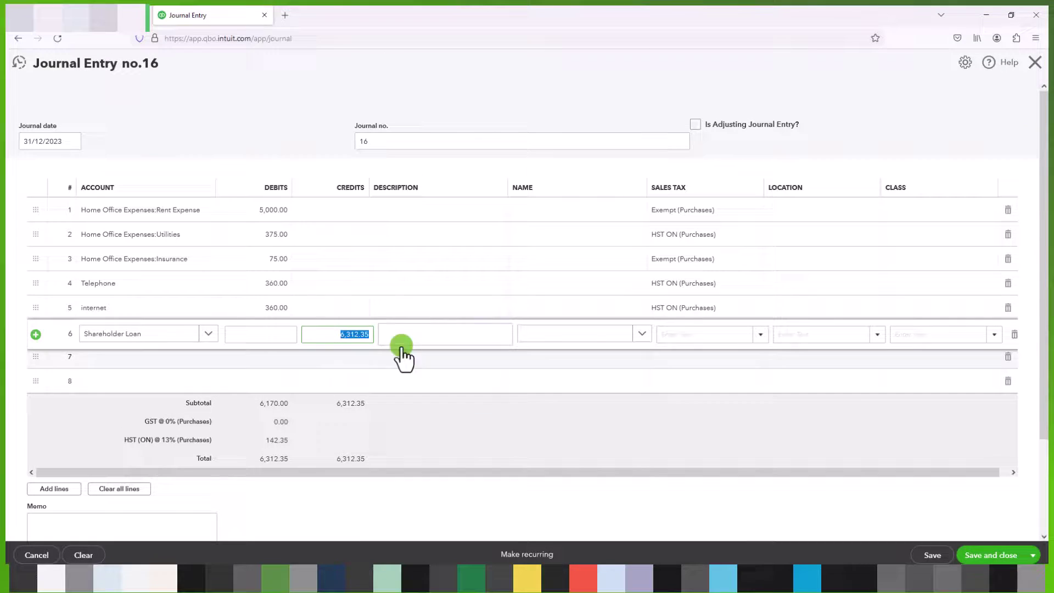
pyautogui.click(992, 556)
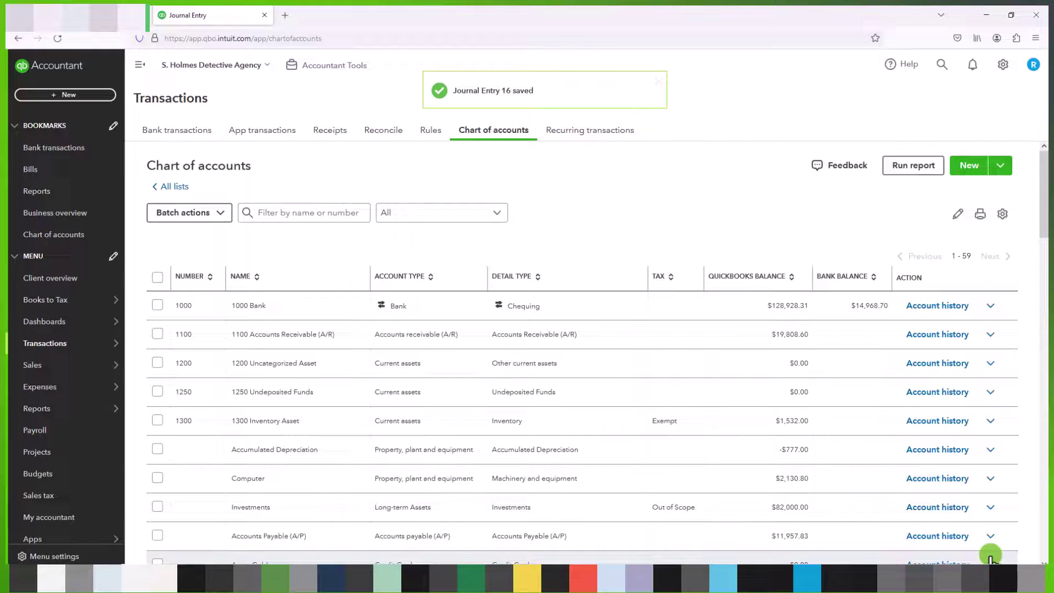
# Step: Open the custom Profit and Loss report and review Home Office Expenses totalling 5,450.00
pyautogui.click(55, 413)
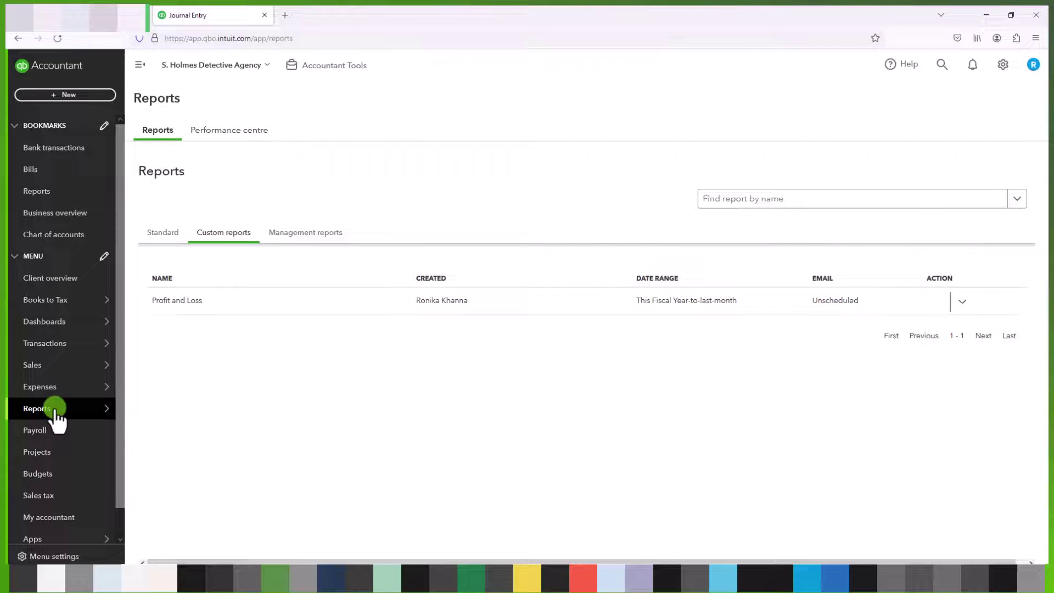
pyautogui.moveTo(156, 371)
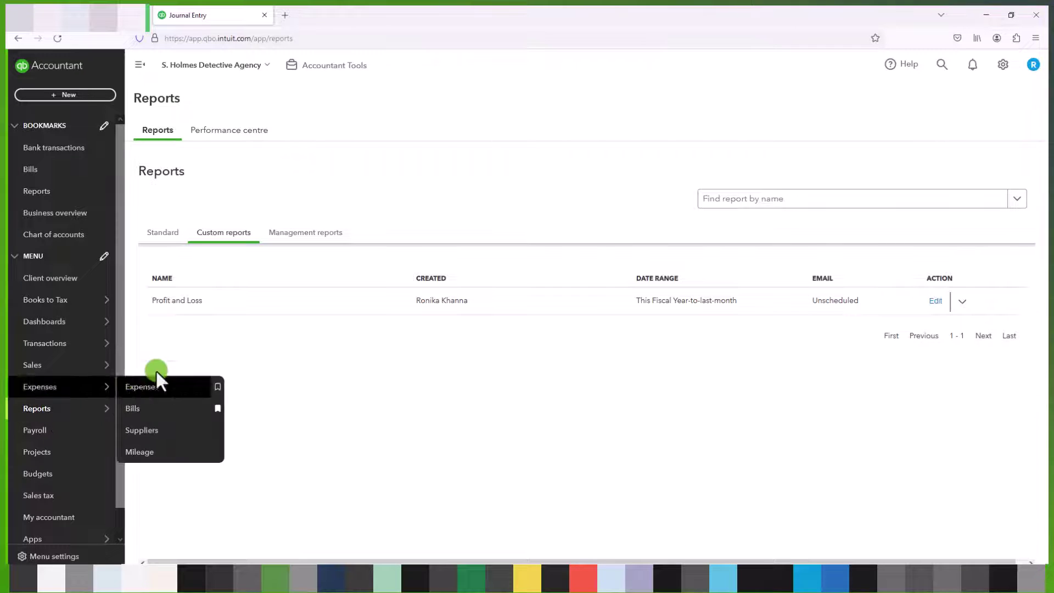
pyautogui.click(183, 300)
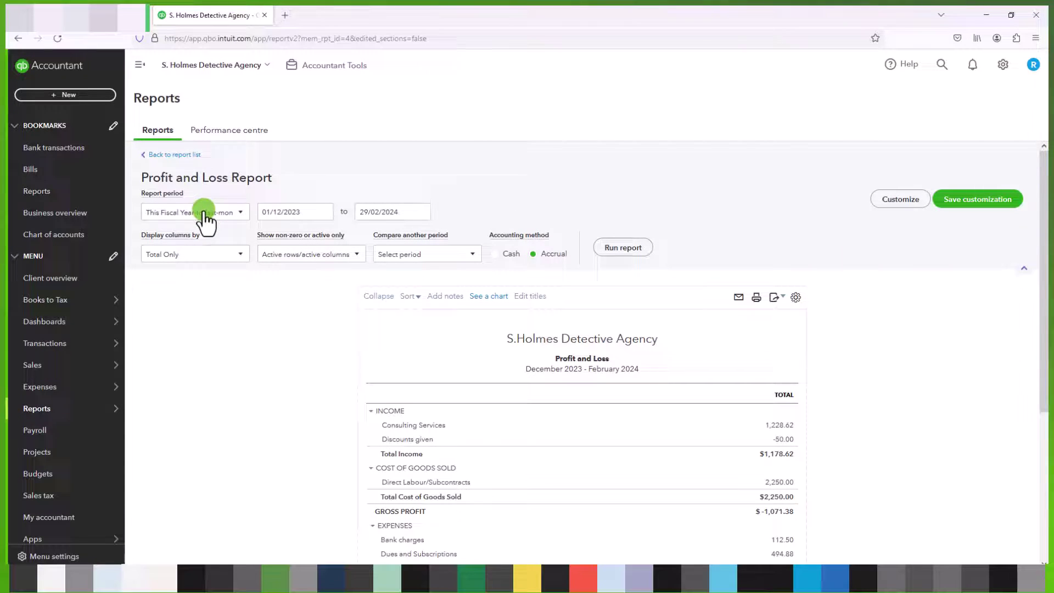
pyautogui.scroll(-3, 531, 437)
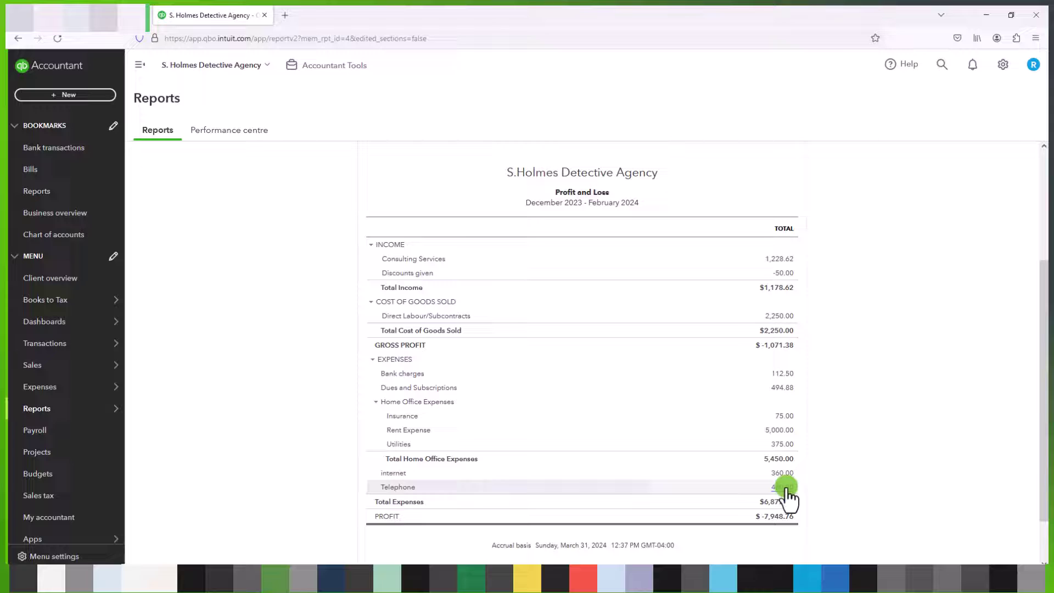
pyautogui.scroll(-1, 858, 482)
pyautogui.scroll(1, 858, 482)
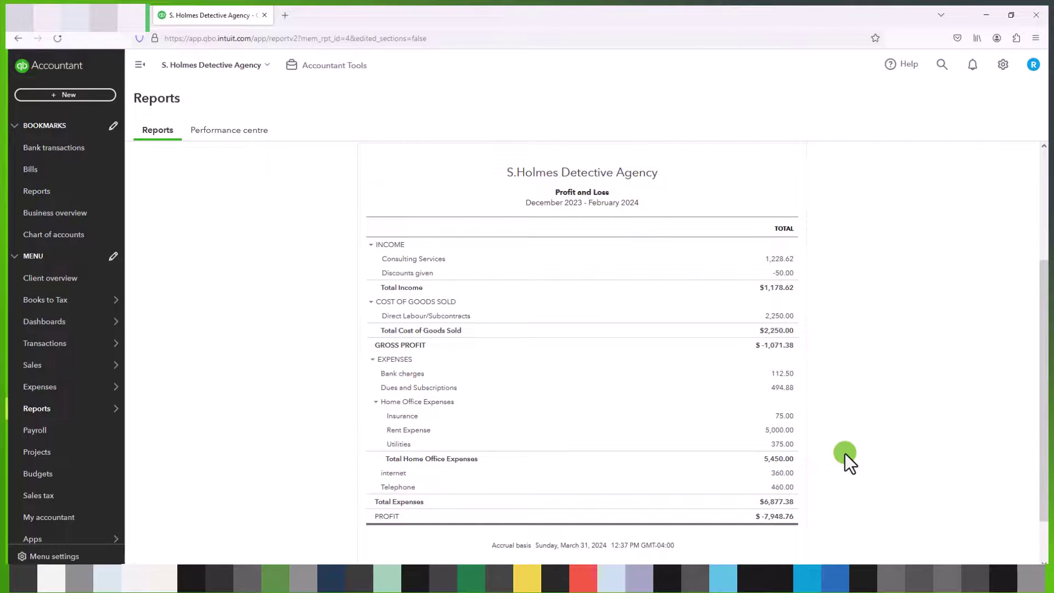
pyautogui.hotkey('alt', 'Tab')
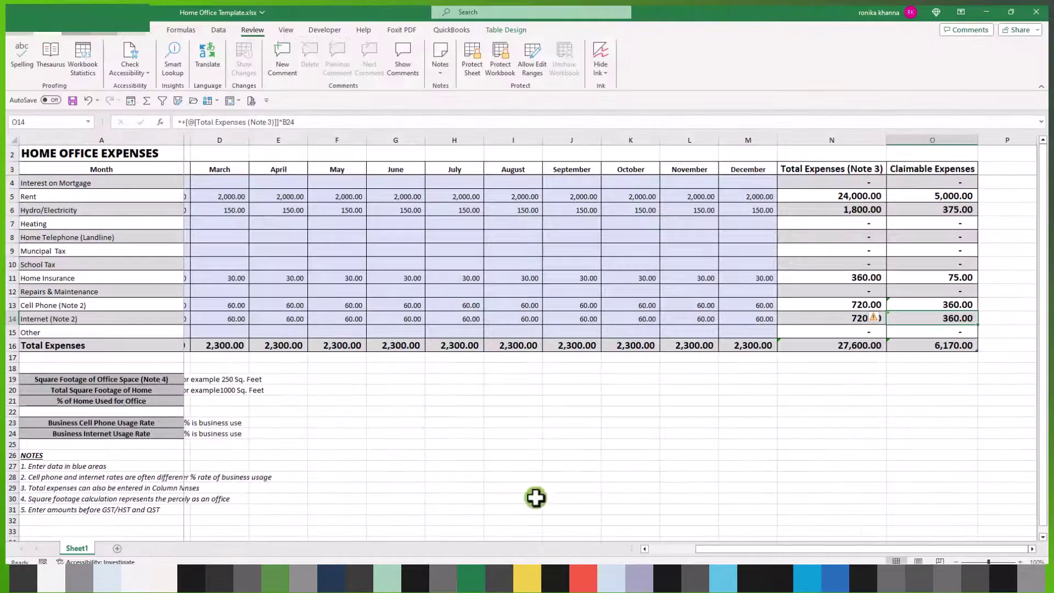
pyautogui.click(827, 196)
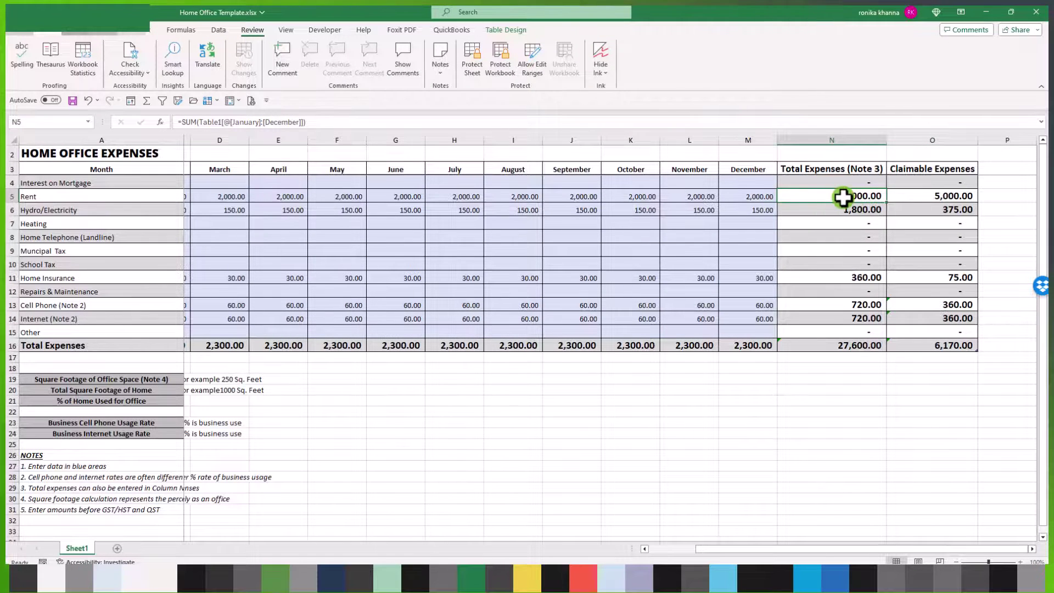
pyautogui.moveTo(443, 578)
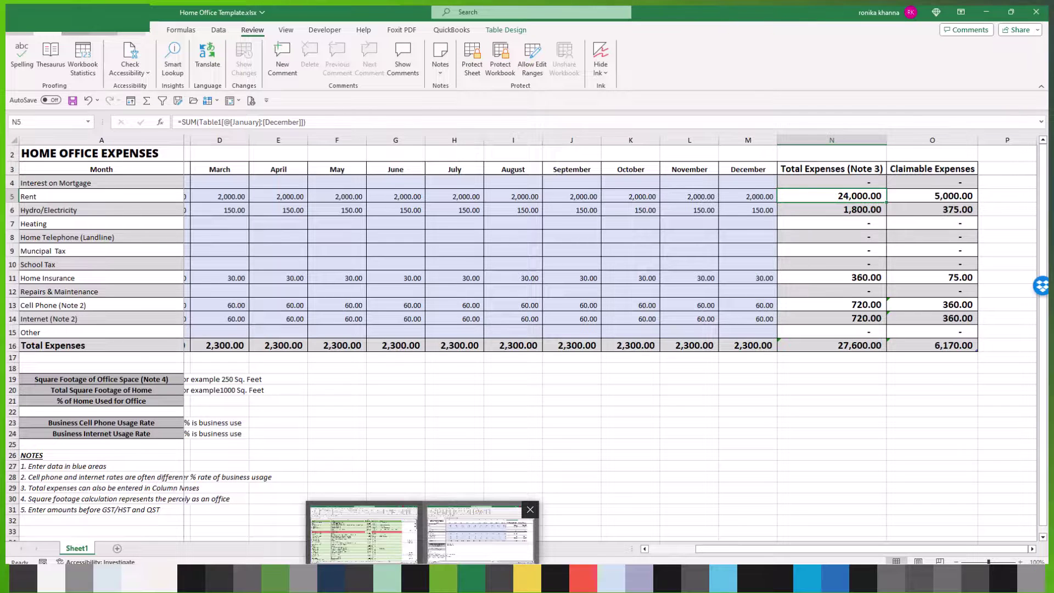
pyautogui.hotkey('alt', 'Tab')
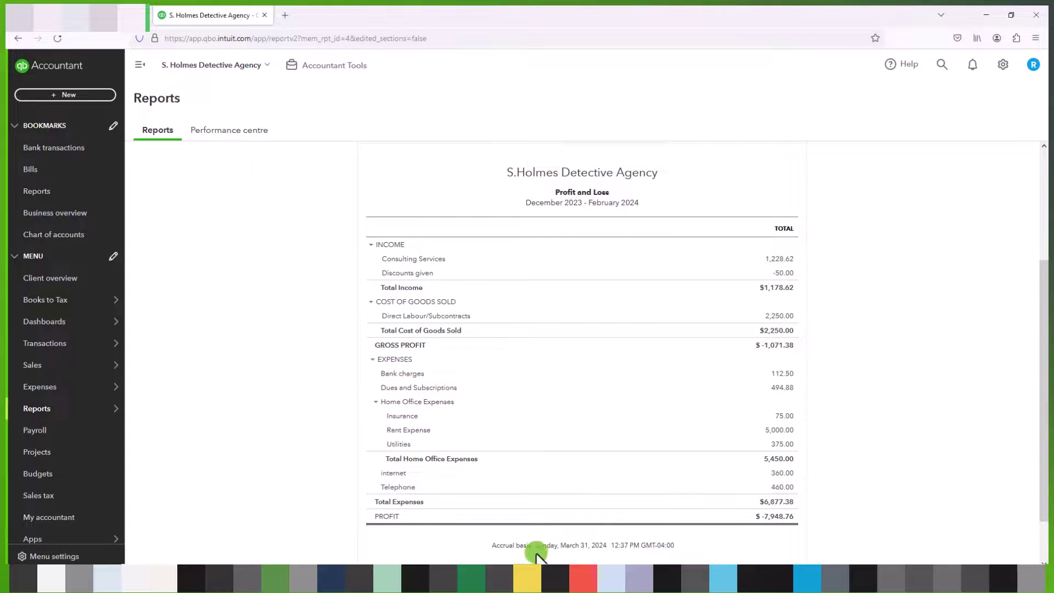
pyautogui.click(443, 578)
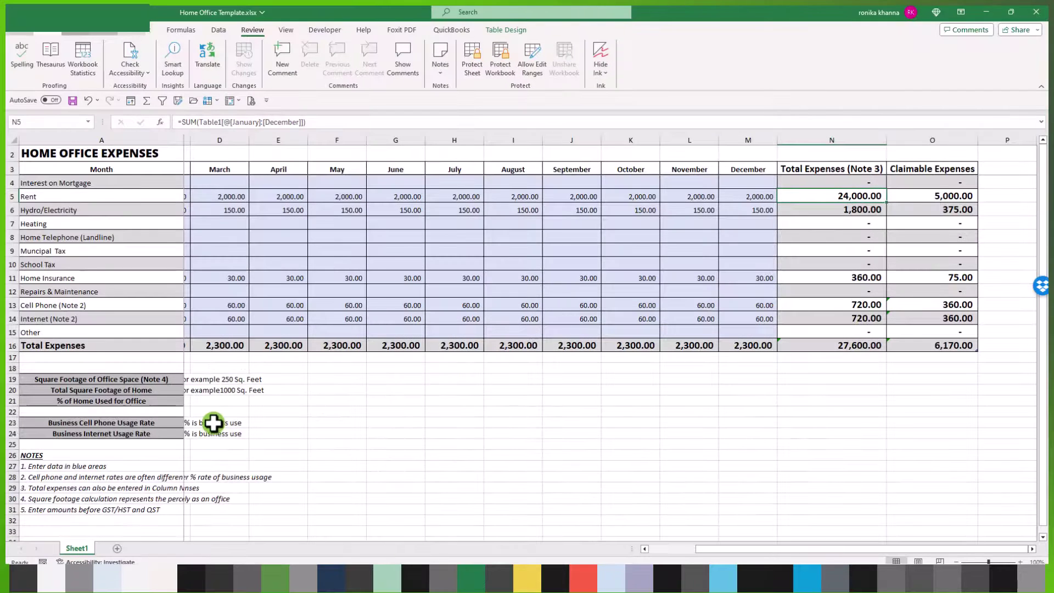
pyautogui.moveTo(758, 548); pyautogui.dragTo(553, 547)
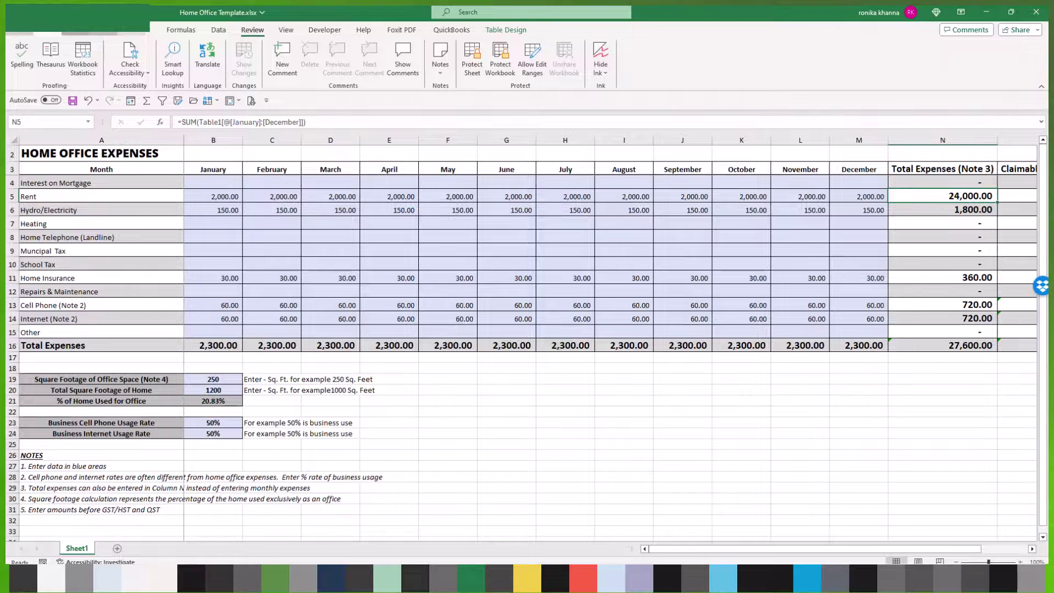
pyautogui.click(444, 578)
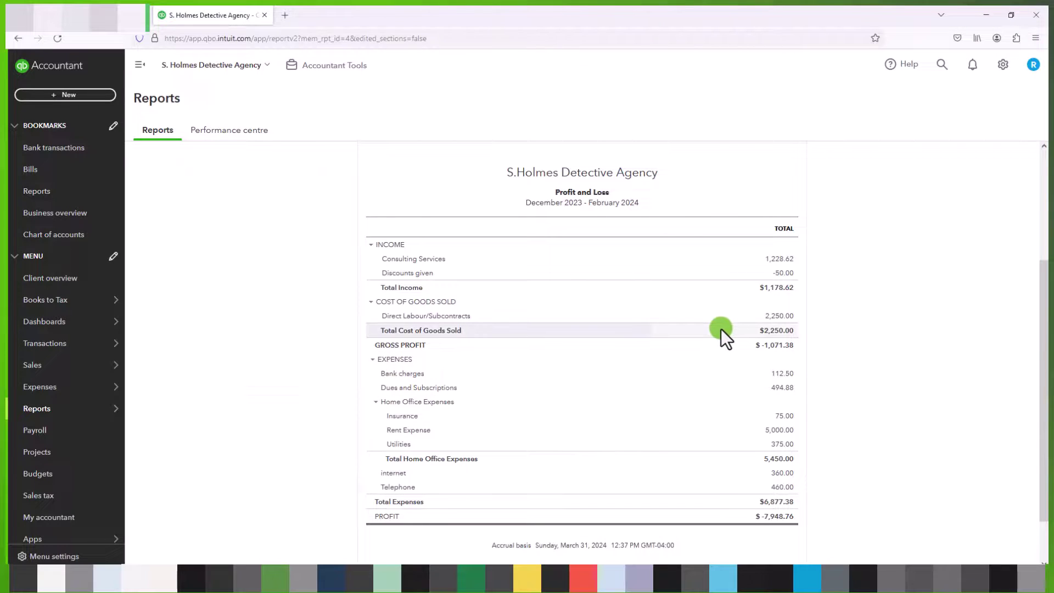